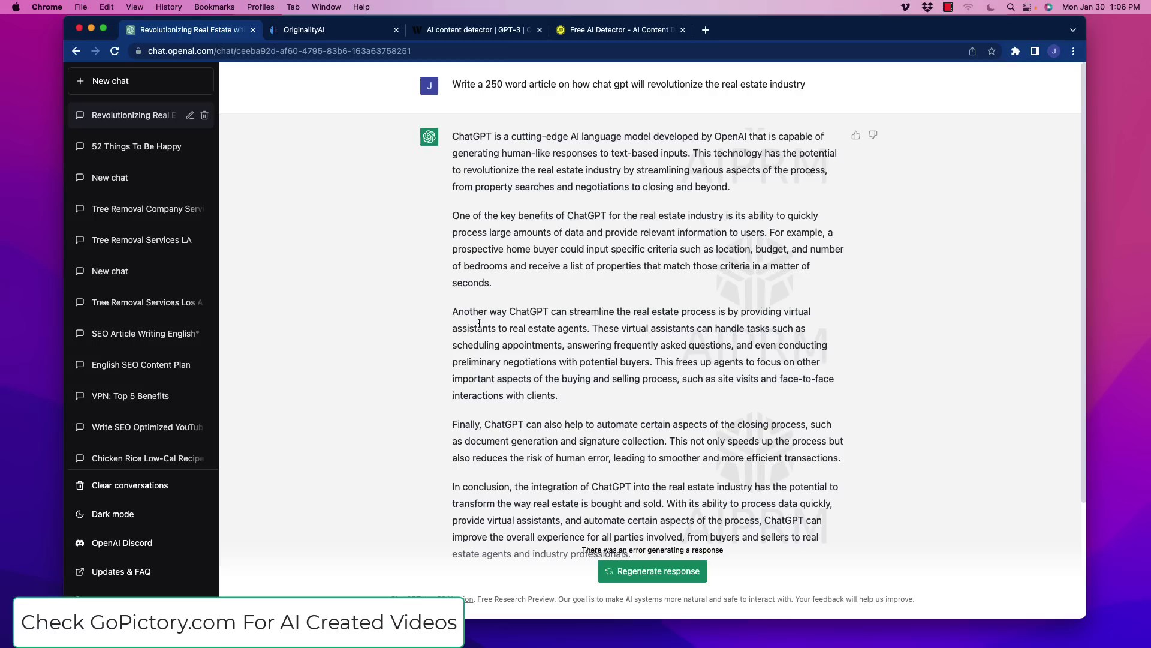
- Look over the 250-word ChatGPT real-estate article and the prompt that produced it
double_click(514, 312)
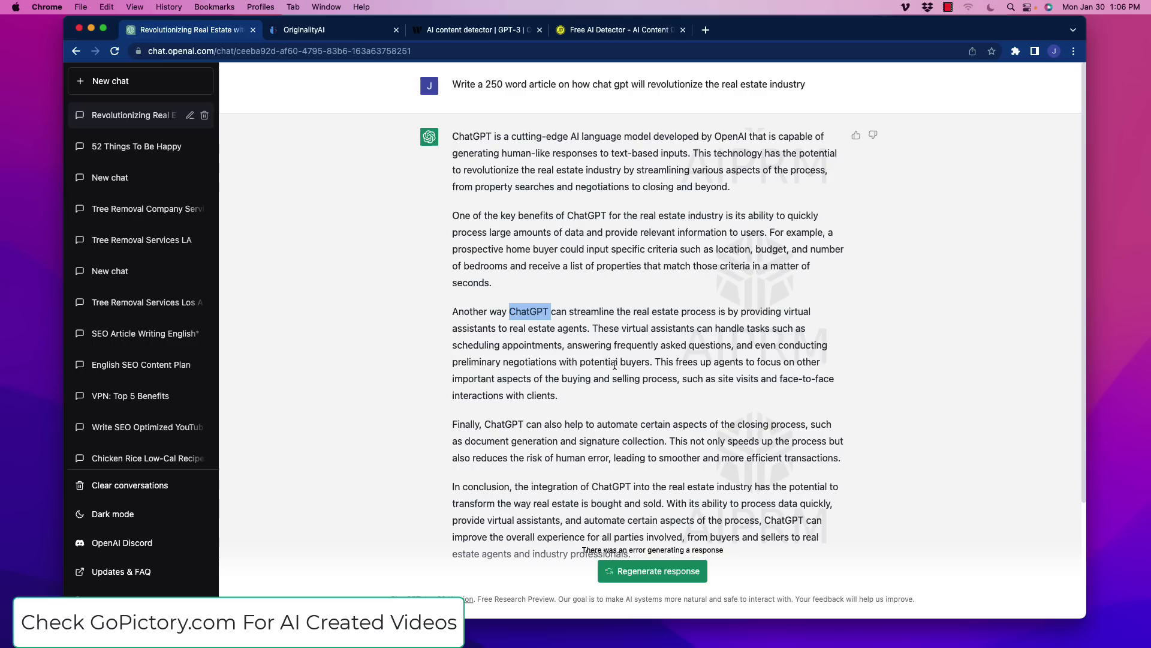
scroll(546, 105, "down", 1)
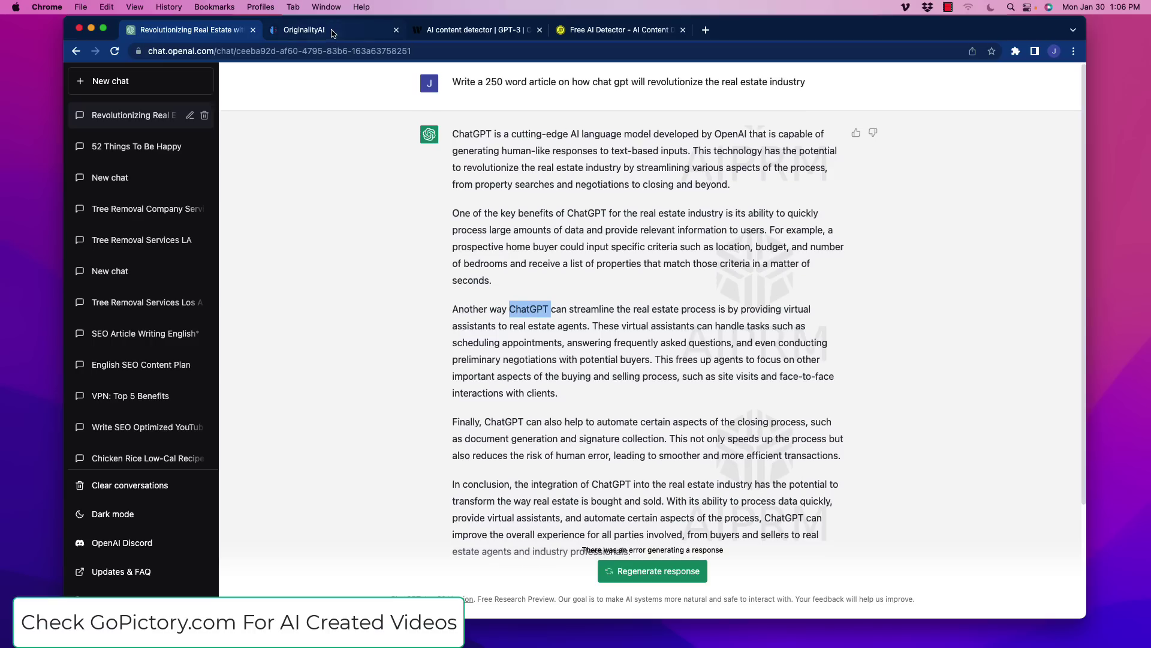
scroll(498, 356, "up", 1)
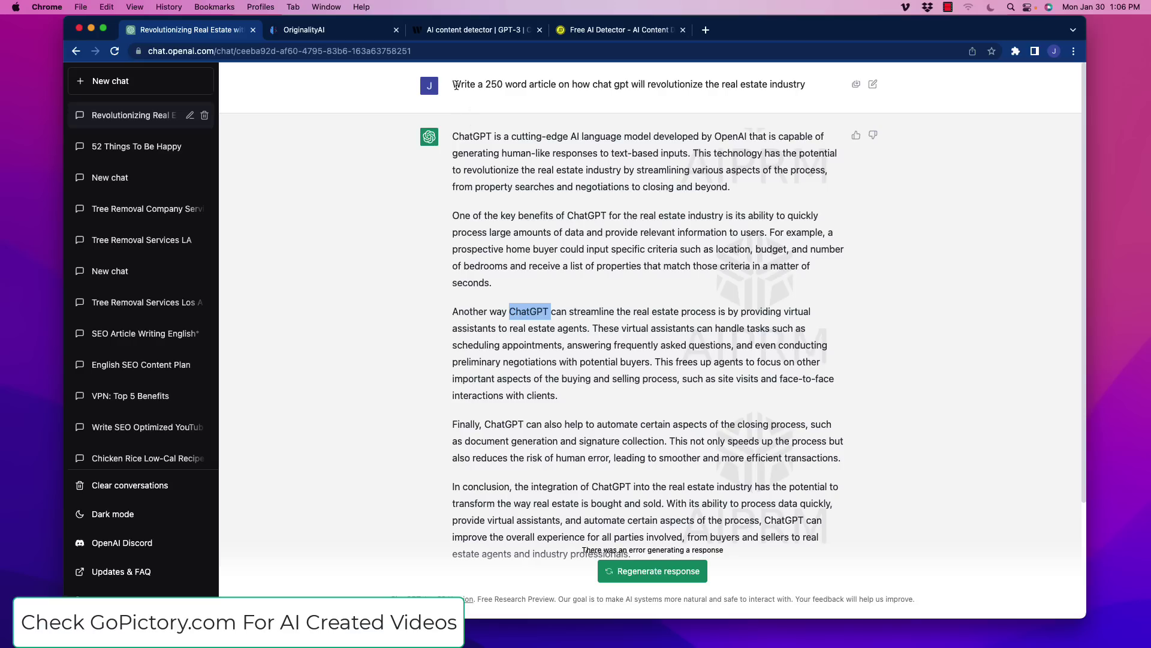
left_click_drag(453, 85, 787, 93)
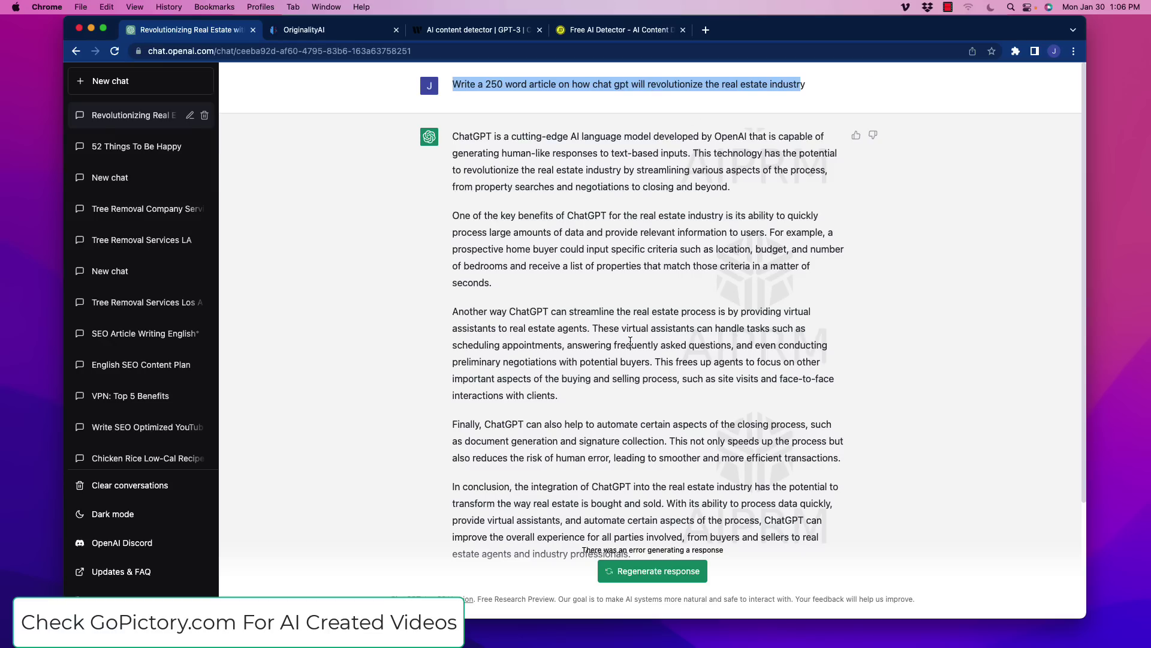
scroll(647, 396, "down", 2)
scroll(659, 336, "up", 2)
- Point out Originality.ai's 3% original, 97% AI verdict, then move to Writer's detector
left_click(340, 33)
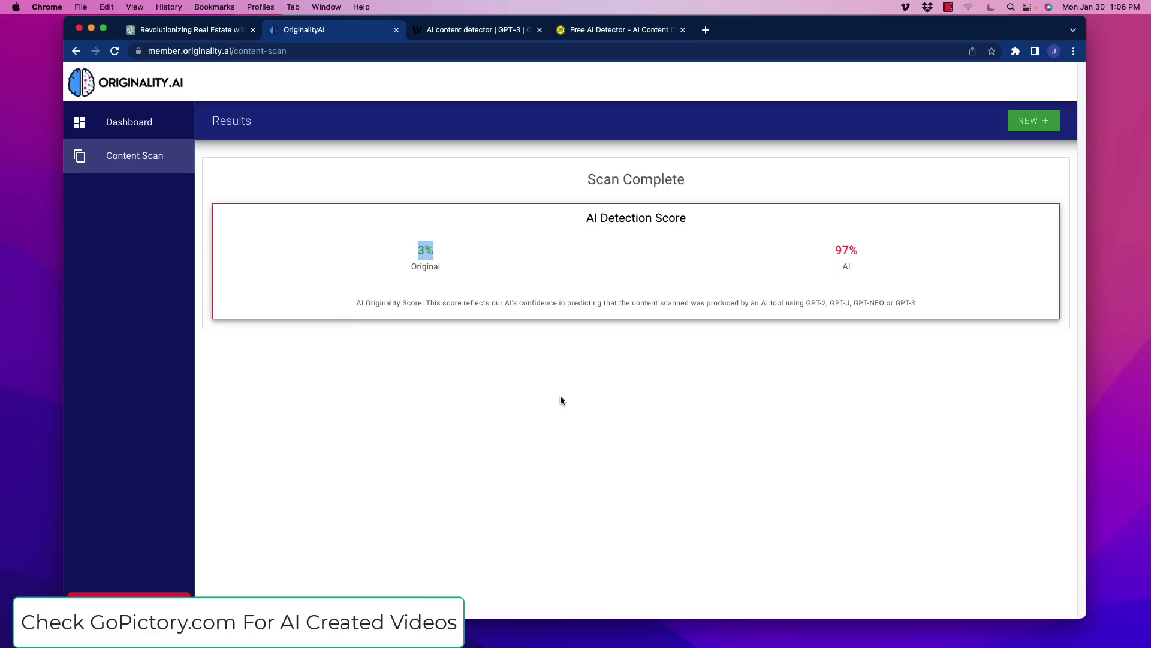
left_click(621, 171)
left_click_drag(587, 220, 694, 226)
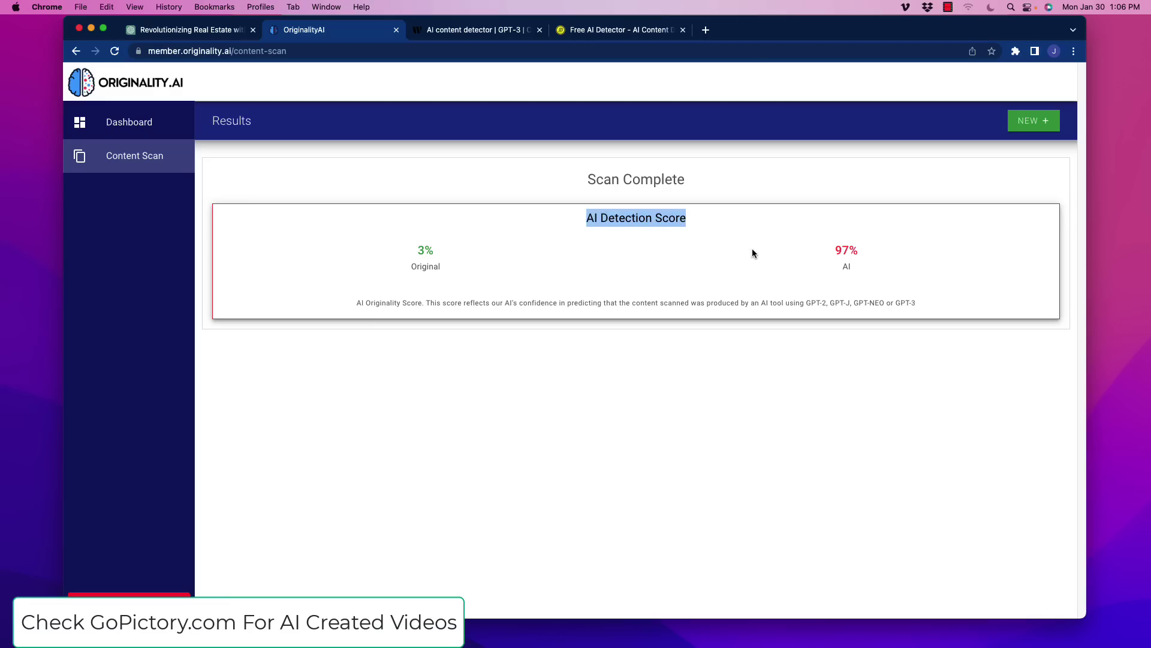
left_click_drag(841, 252, 856, 251)
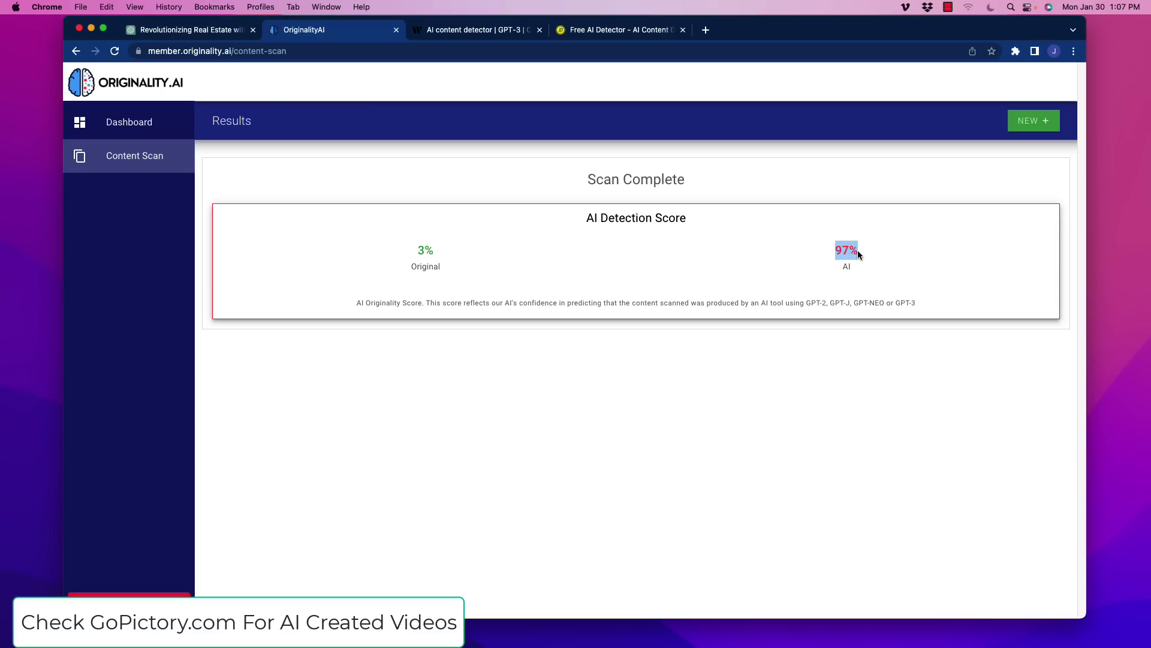
left_click(860, 279)
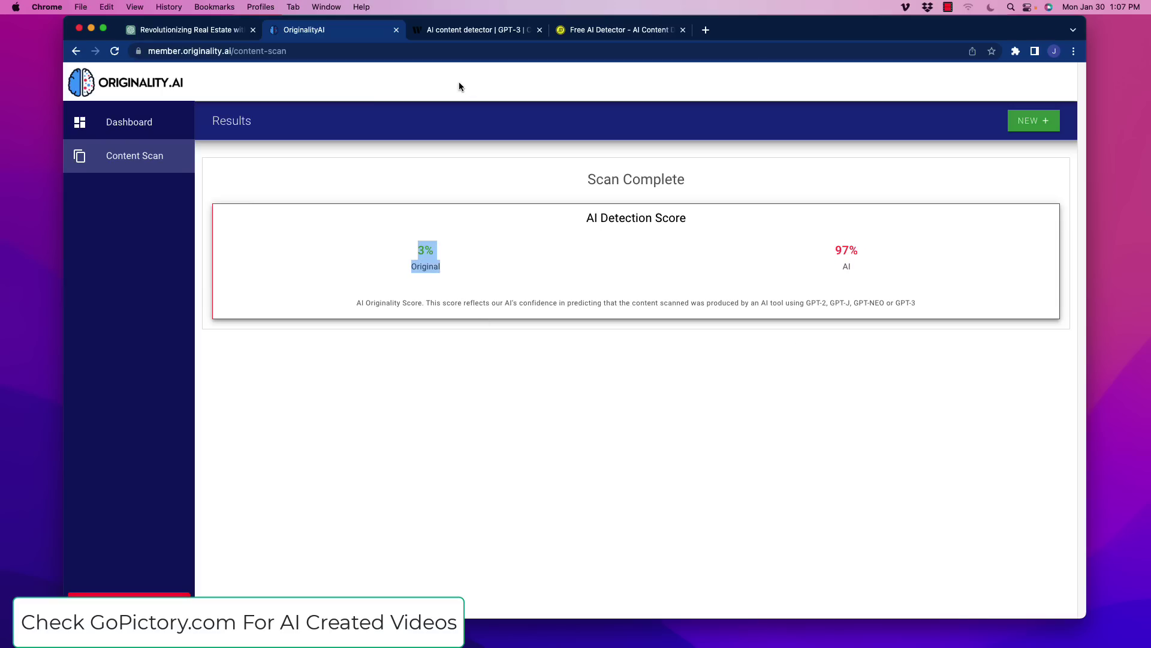
left_click(487, 31)
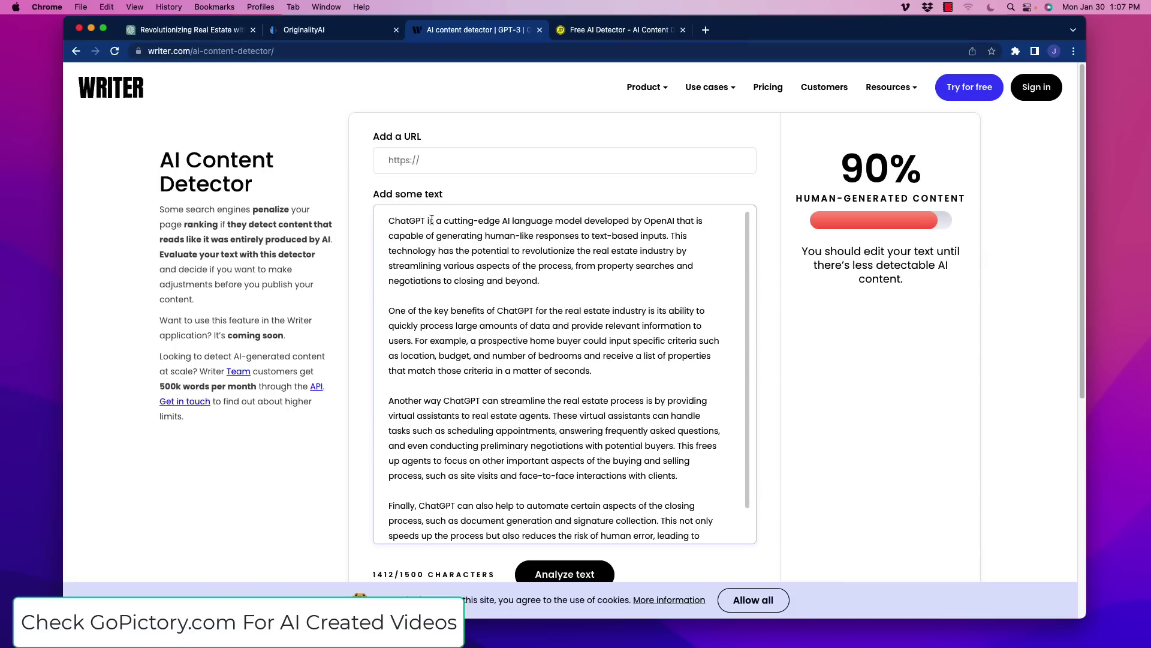
left_click_drag(823, 198, 942, 198)
left_click(851, 325)
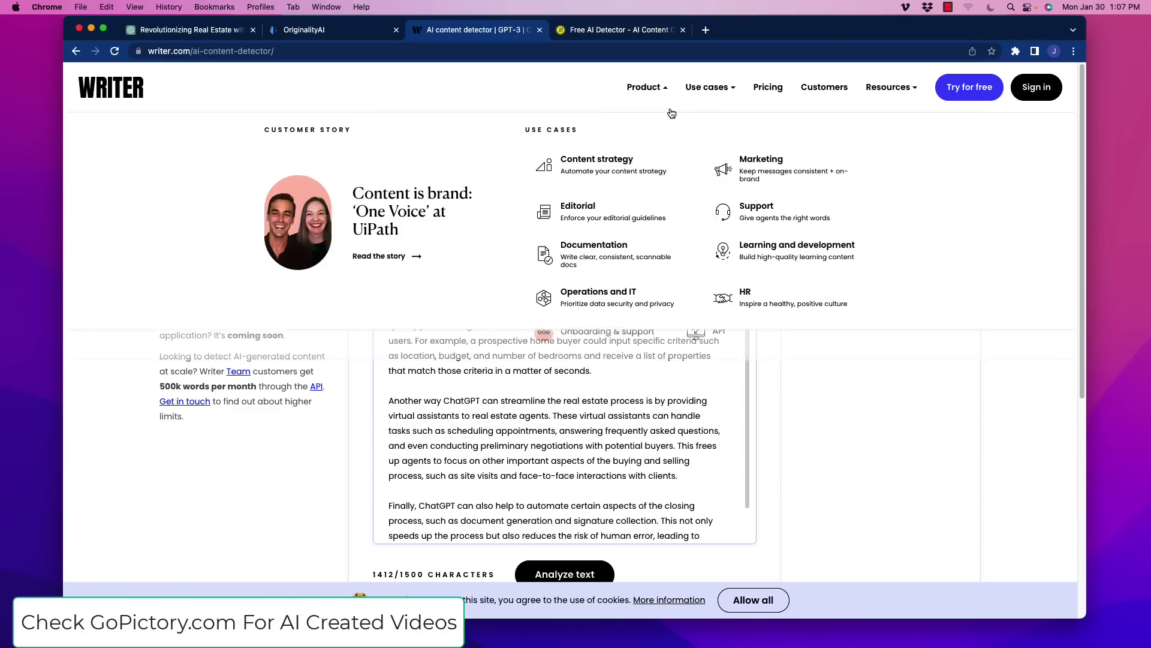
- Show Content at Scale's 0% human content score, labelled Obviously AI
left_click(610, 35)
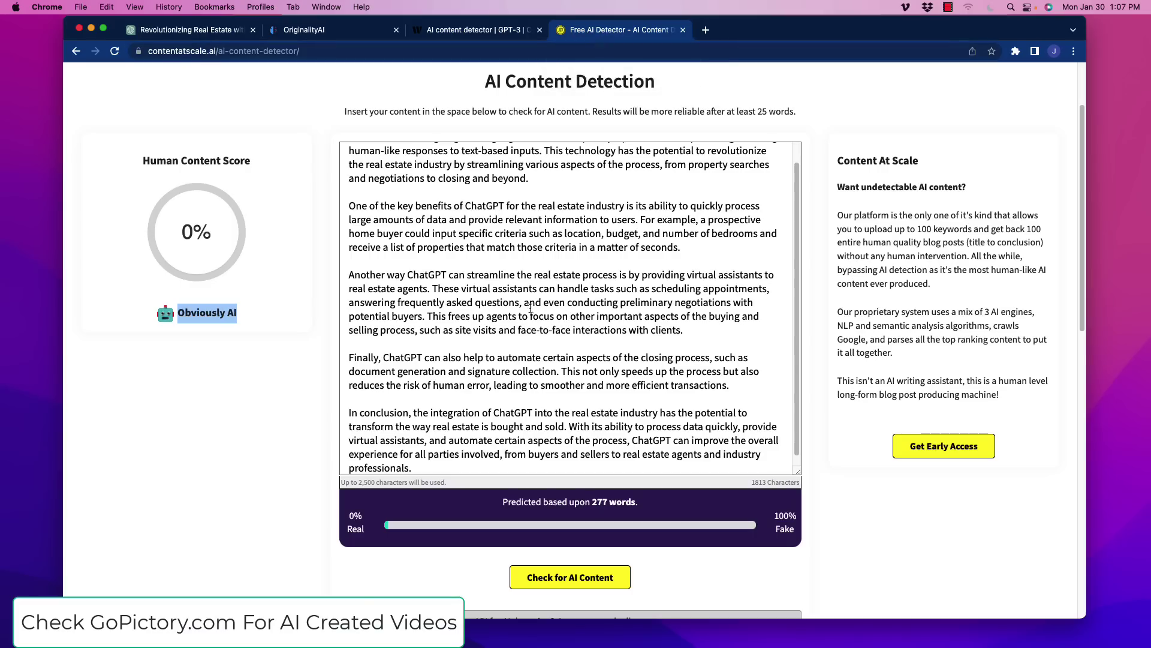
left_click(202, 328)
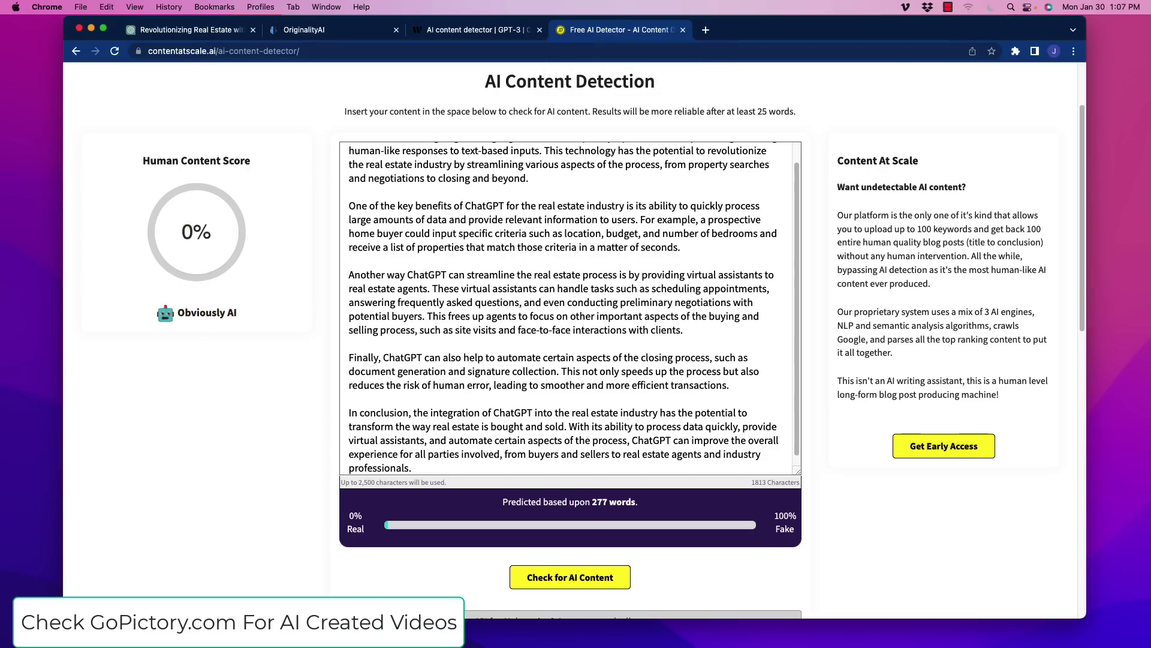
left_click_drag(174, 317, 245, 317)
left_click(468, 337)
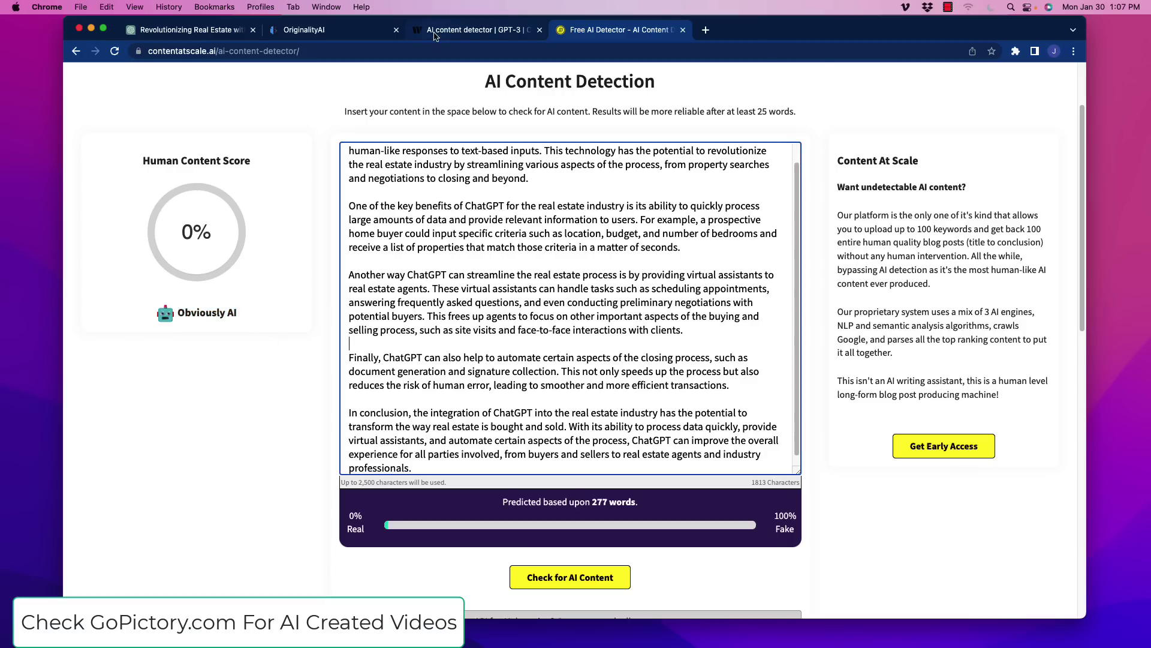
- Open the Write Article Requested chat showing ChatGPT's reply 'Yes, I understand. Please proceed.'
left_click(205, 30)
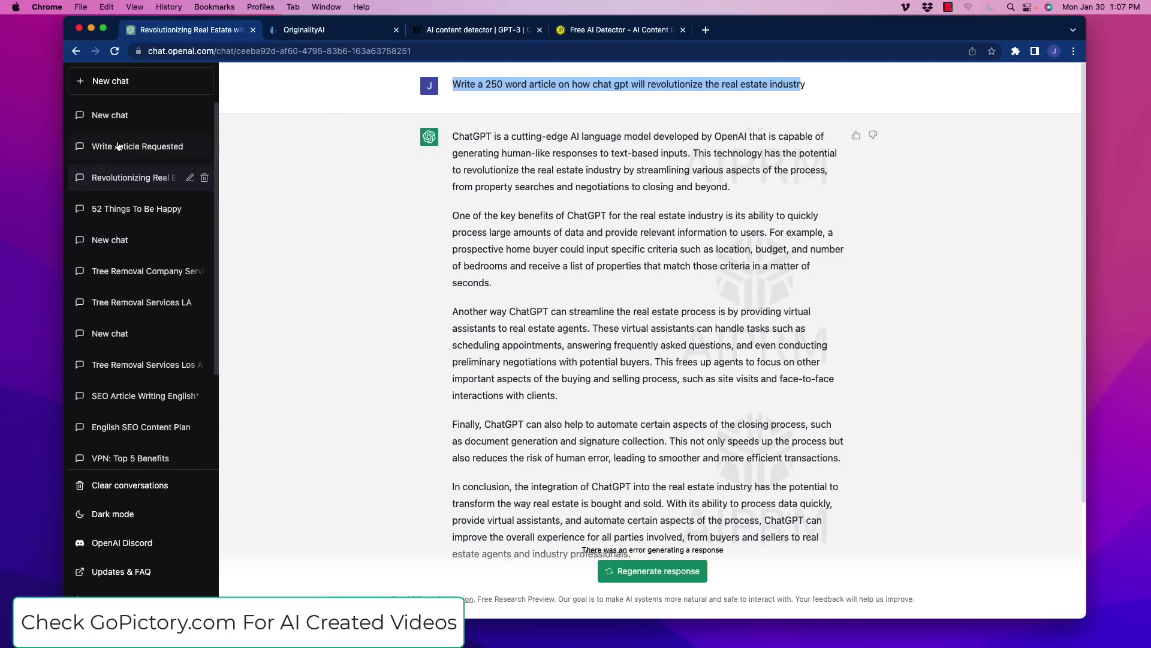
left_click(535, 358)
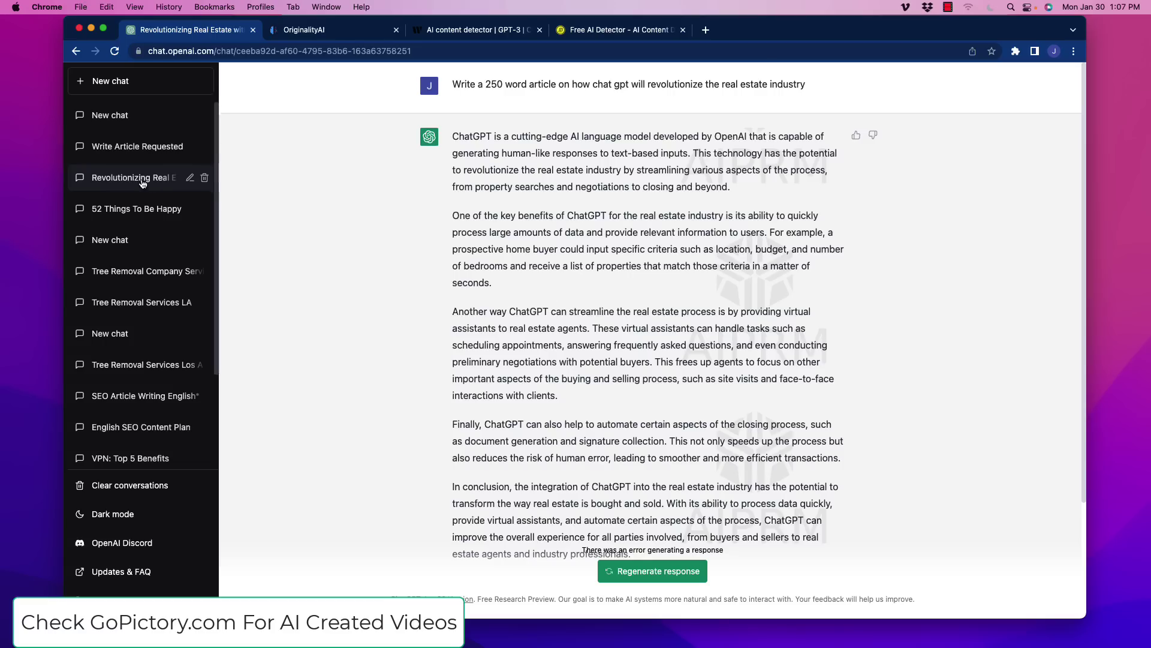
left_click(137, 147)
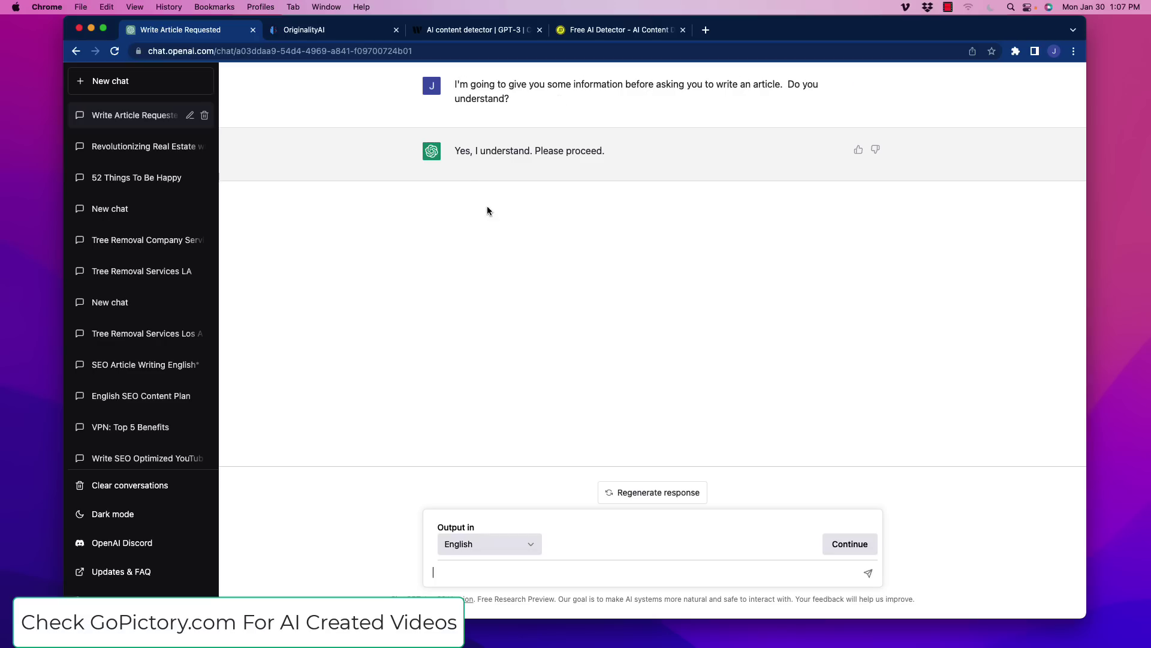
left_click_drag(456, 152, 607, 157)
left_click(589, 255)
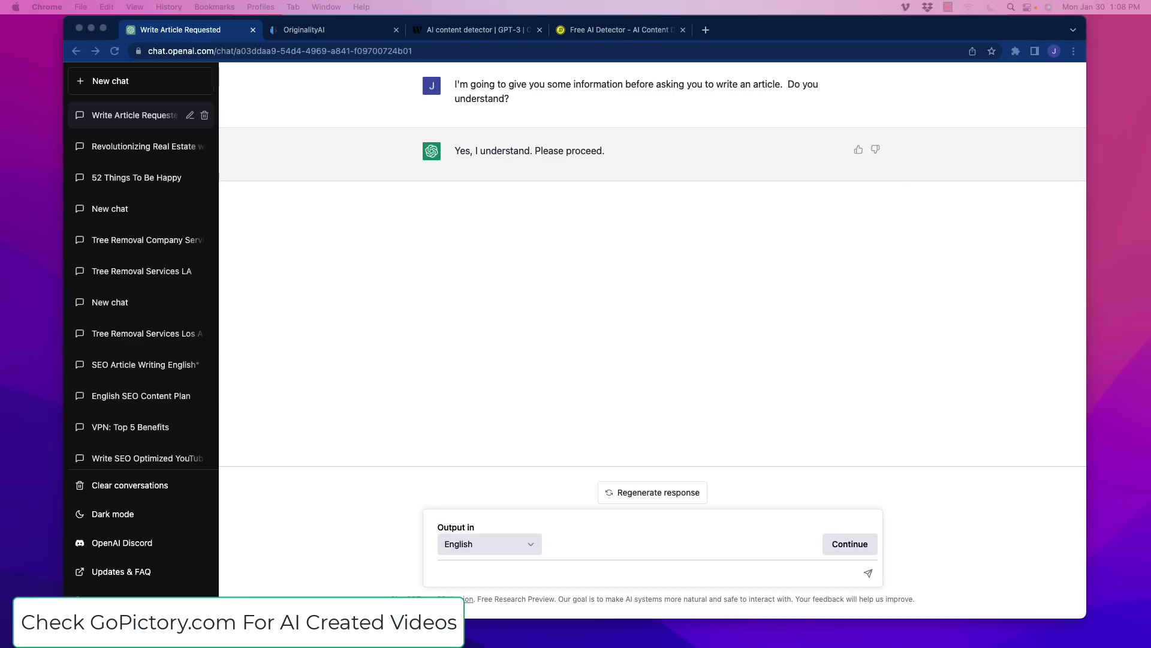
left_click(576, 577)
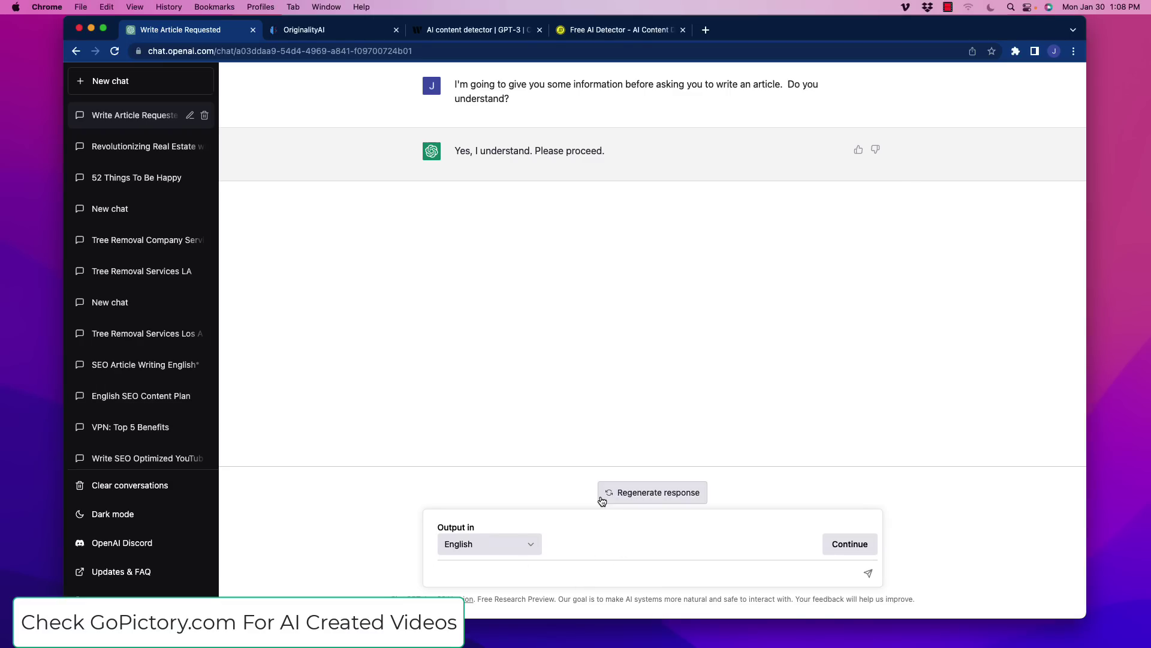
- Paste and send the perplexity and burstiness explanation to ChatGPT
type("When it comes to writing content, two factors are crucial, \"perplexity\" and \"burstiness.\" Perplexity measures the complexity of text. Separately, burstiness compares the variations of sentences. Humans tend to write with greater burstiness, for example, with some longer or complex sentences alongside shorter ones. AI sentences tend to be more uniform. Therefore, when writing the following content I am going to ask you to create, I need it to have a good amount of perplexity and burstiness. Do you understand?")
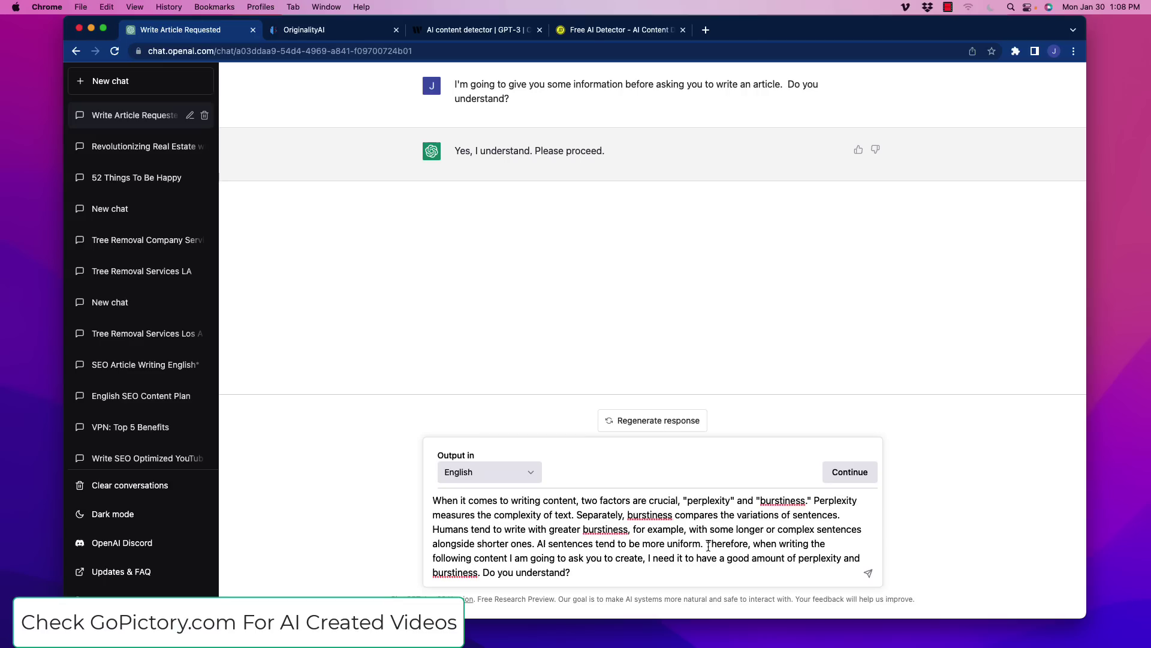
left_click(869, 573)
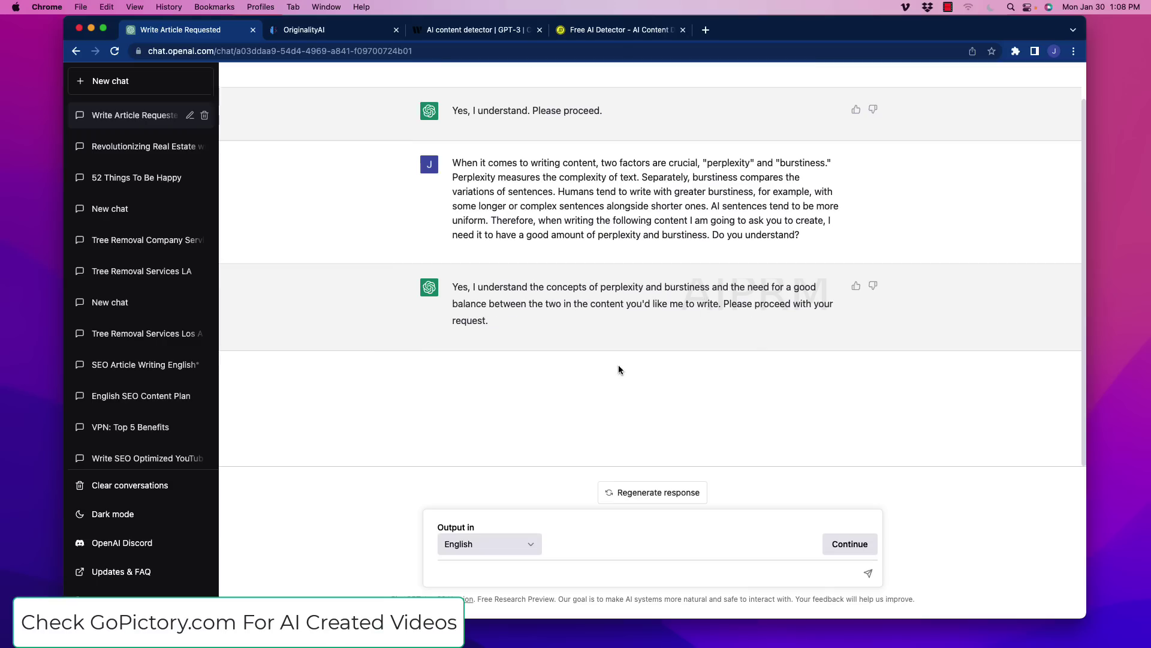
- Copy the original article and ask ChatGPT to rewrite it with high perplexity and burstiness
left_click(148, 149)
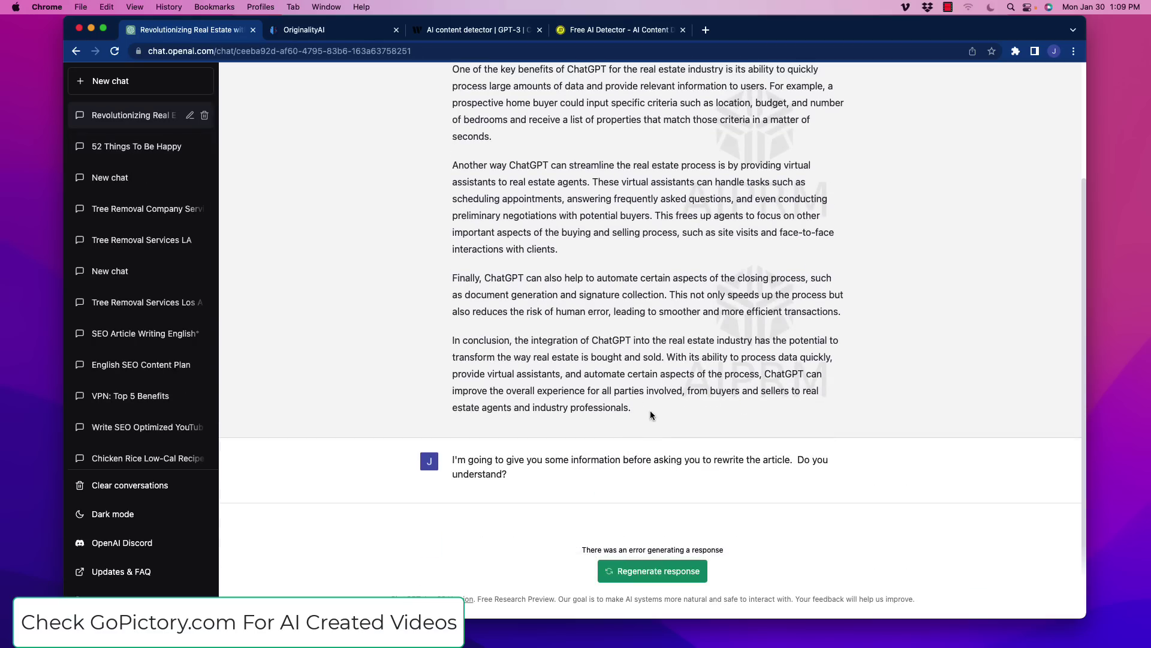
left_click_drag(651, 414, 452, 137)
right_click(471, 145)
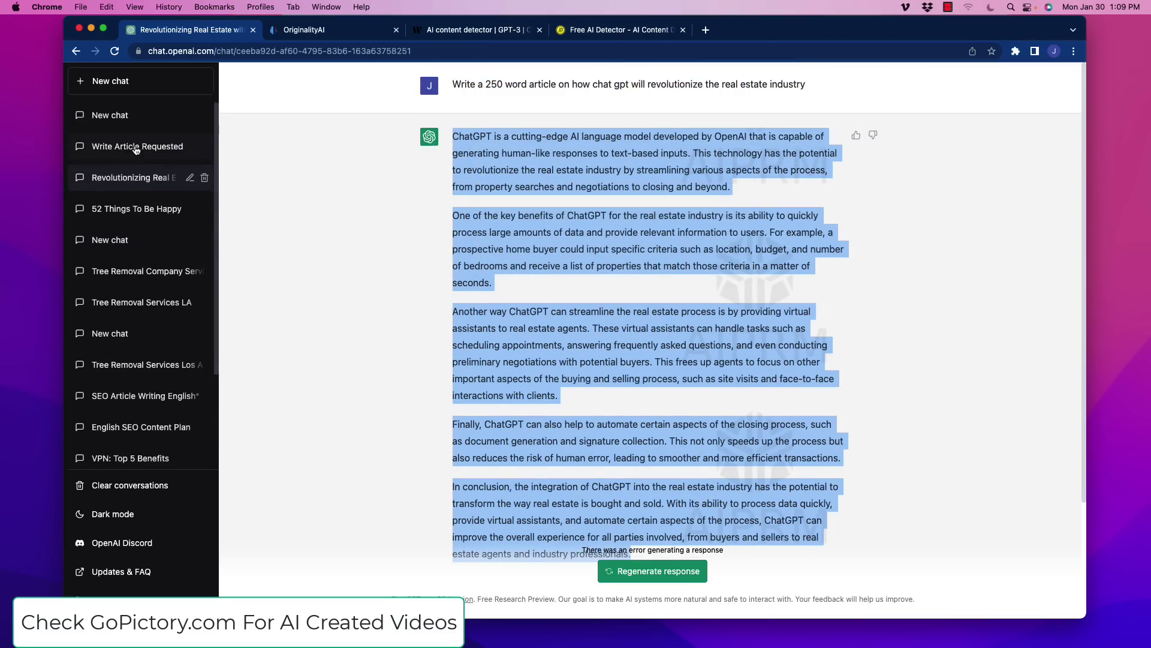
left_click(136, 148)
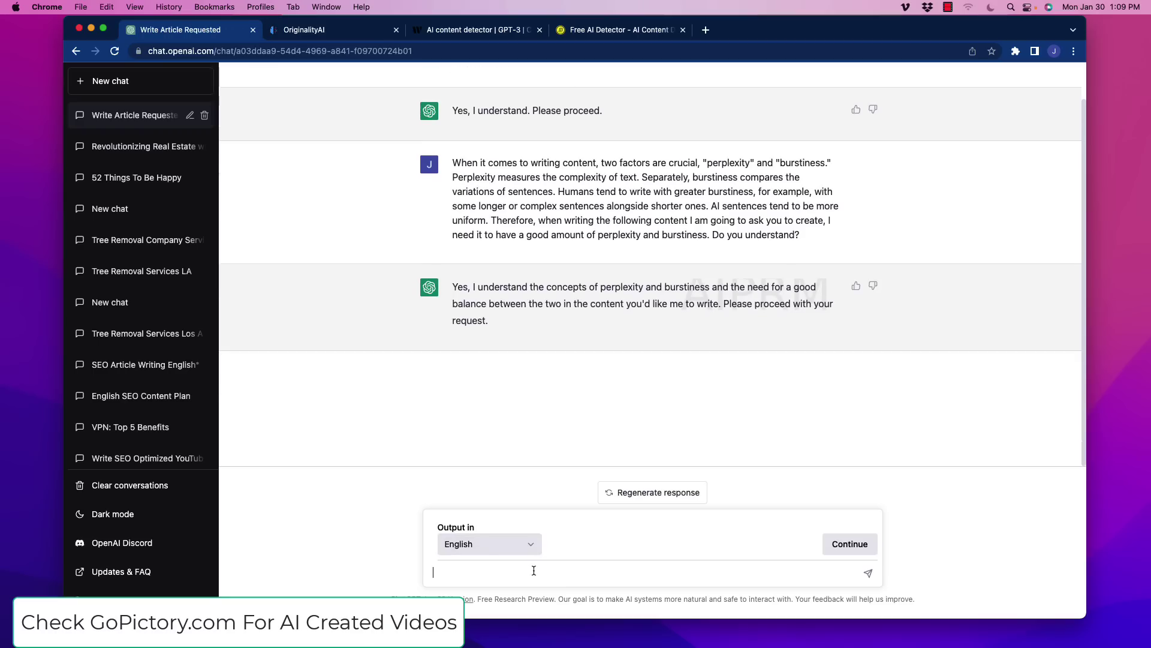
type("using the concepts written previously")
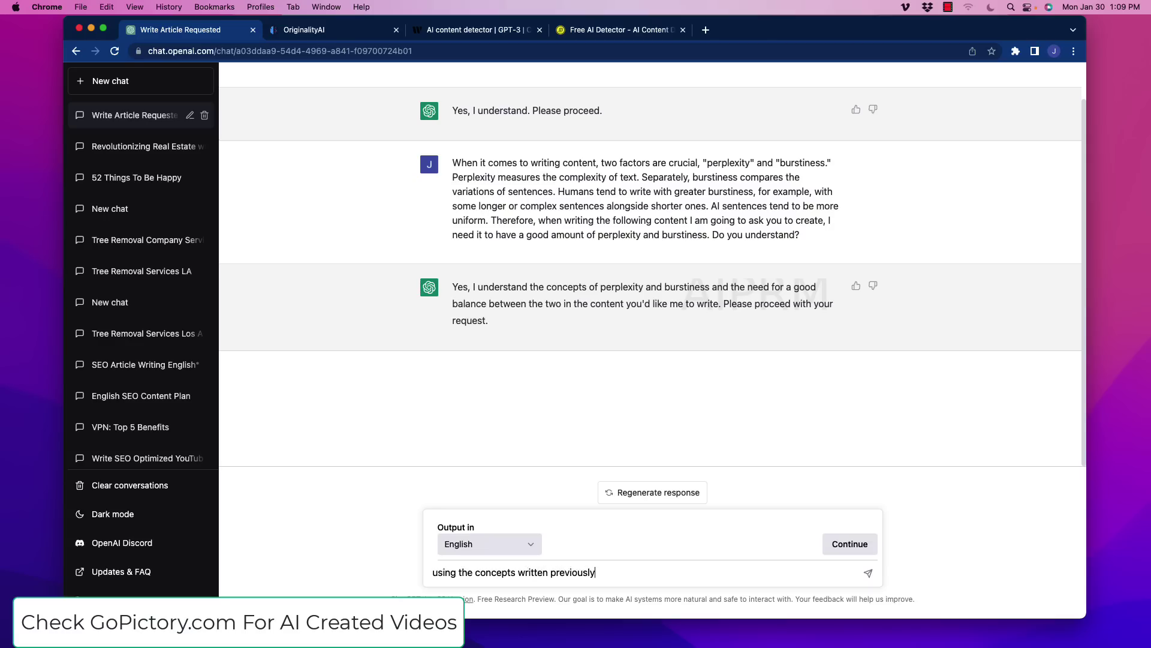
type(", rewrite this article wih")
type(" a good ")
type("high degree of p")
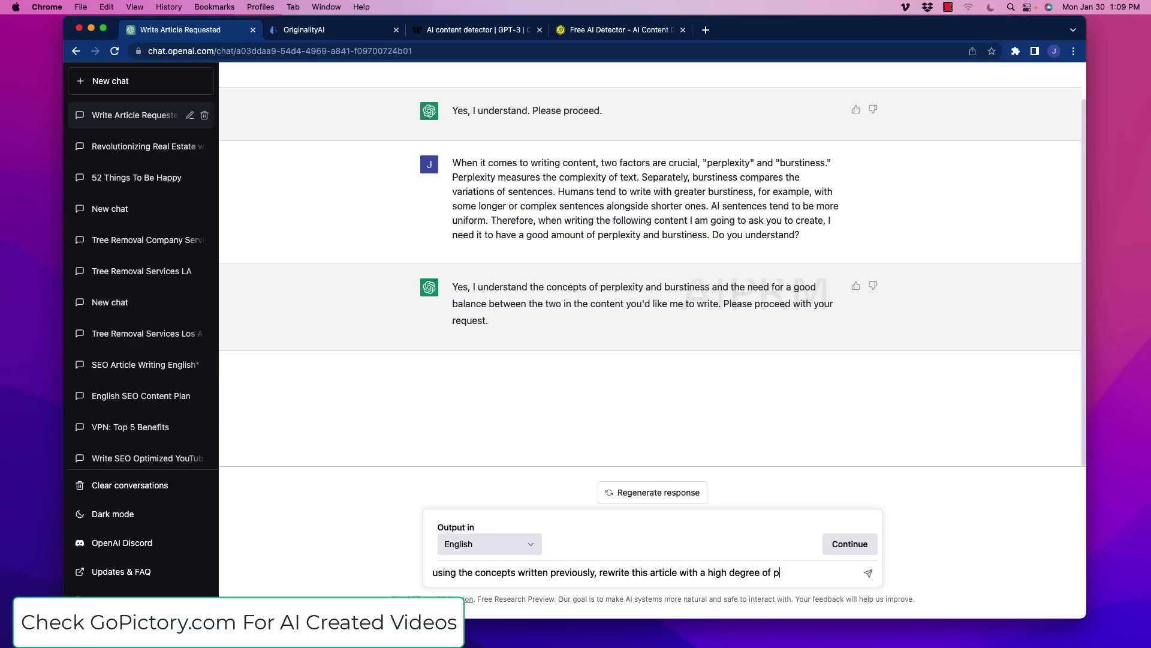
type("erplexity and bu")
type("rstiness")
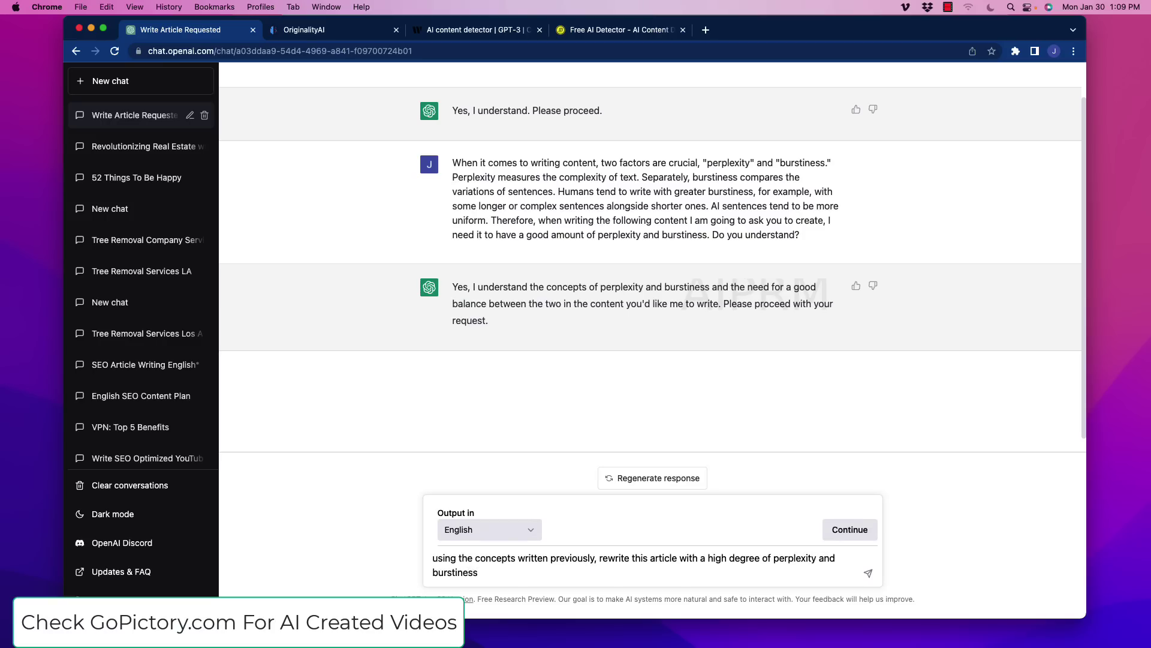
type(":")
key("super+v")
key("Return")
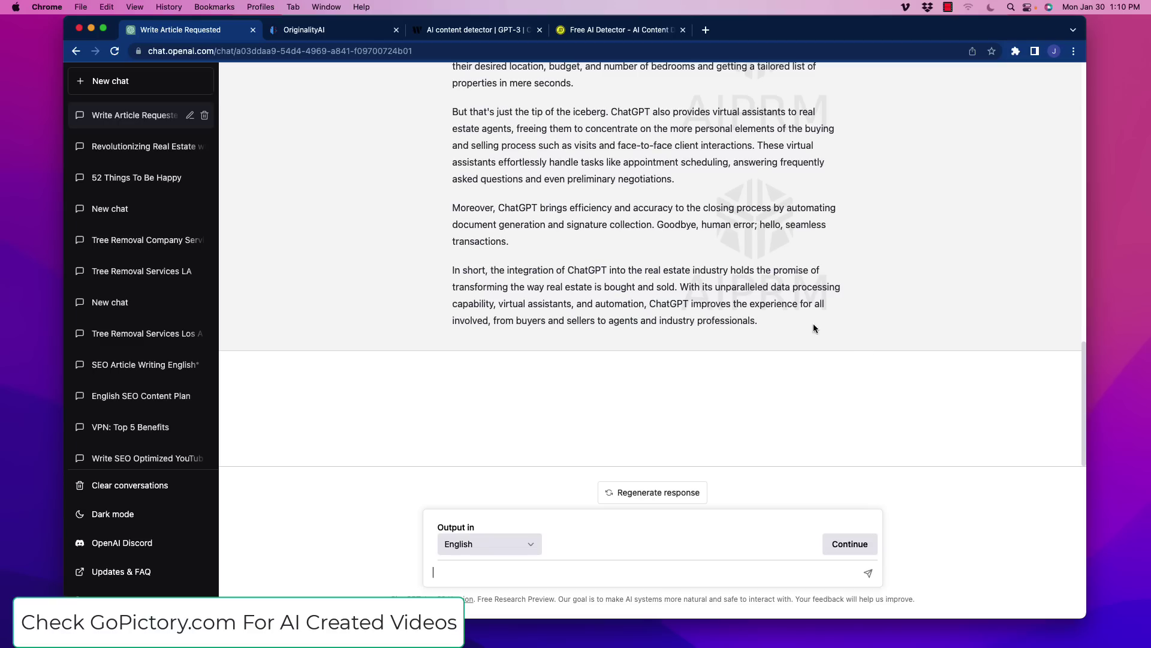
- Copy the rewritten article 'Revolutionizing the Real Estate Industry with Cutting-Edge AI'
left_click_drag(773, 329, 450, 217)
right_click(495, 236)
left_click(513, 263)
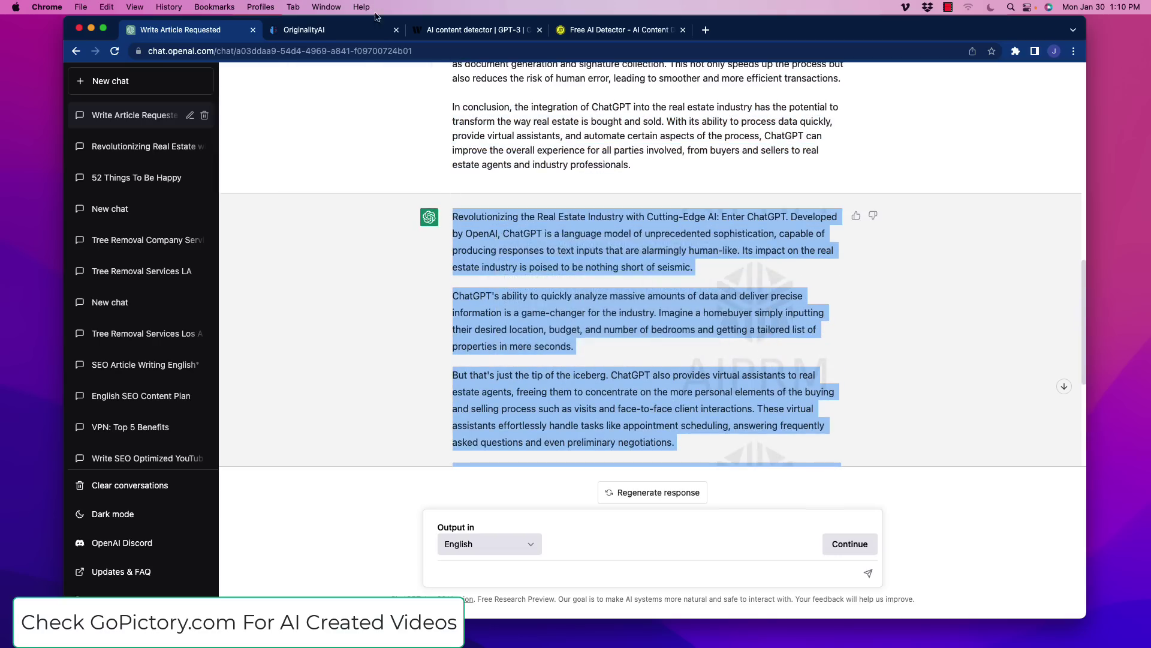
left_click(347, 28)
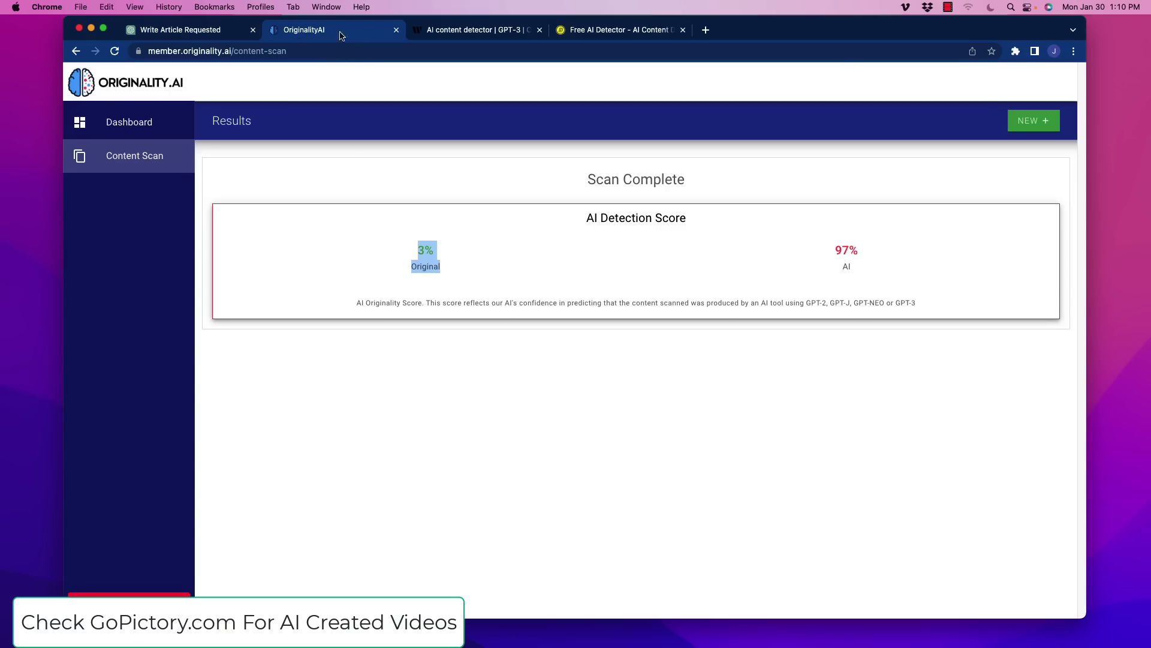
- Scan the pasted rewritten article in Originality.ai, scoring 100% Original and 0% AI
left_click(1022, 121)
left_click(518, 241)
right_click(518, 241)
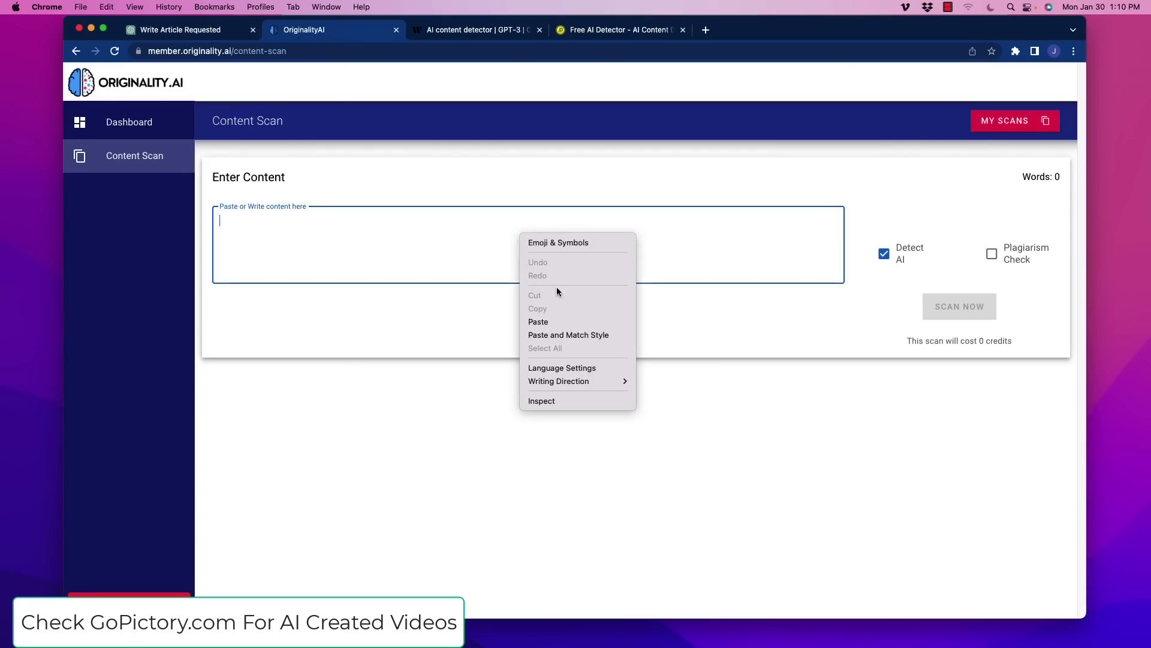
left_click(564, 324)
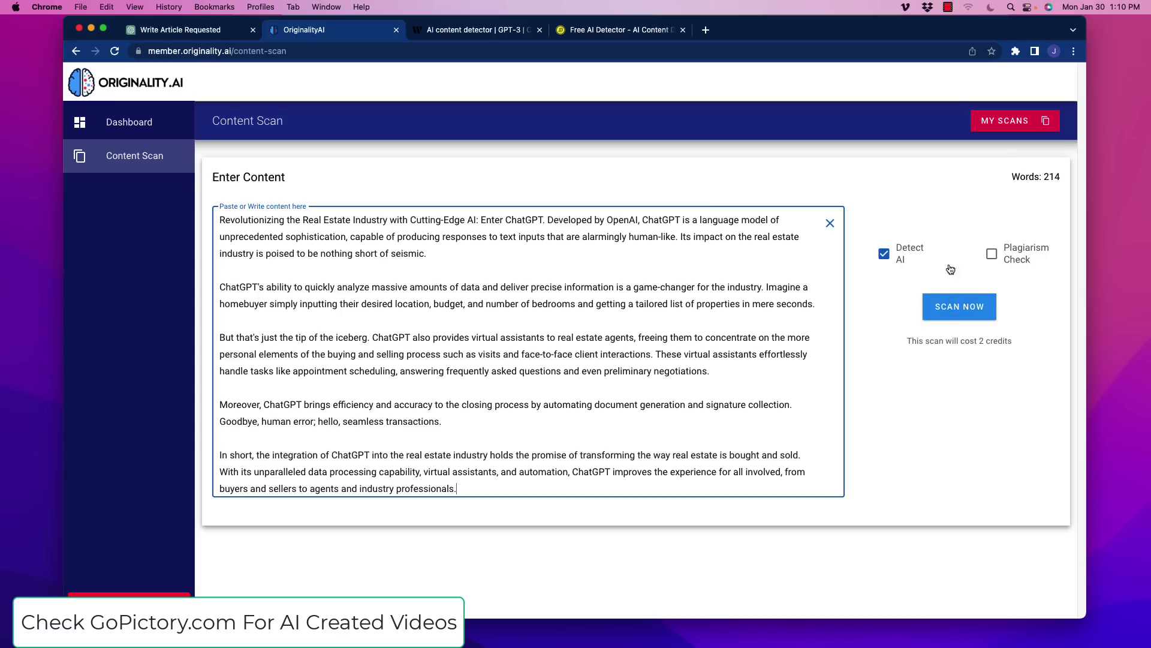
left_click(971, 305)
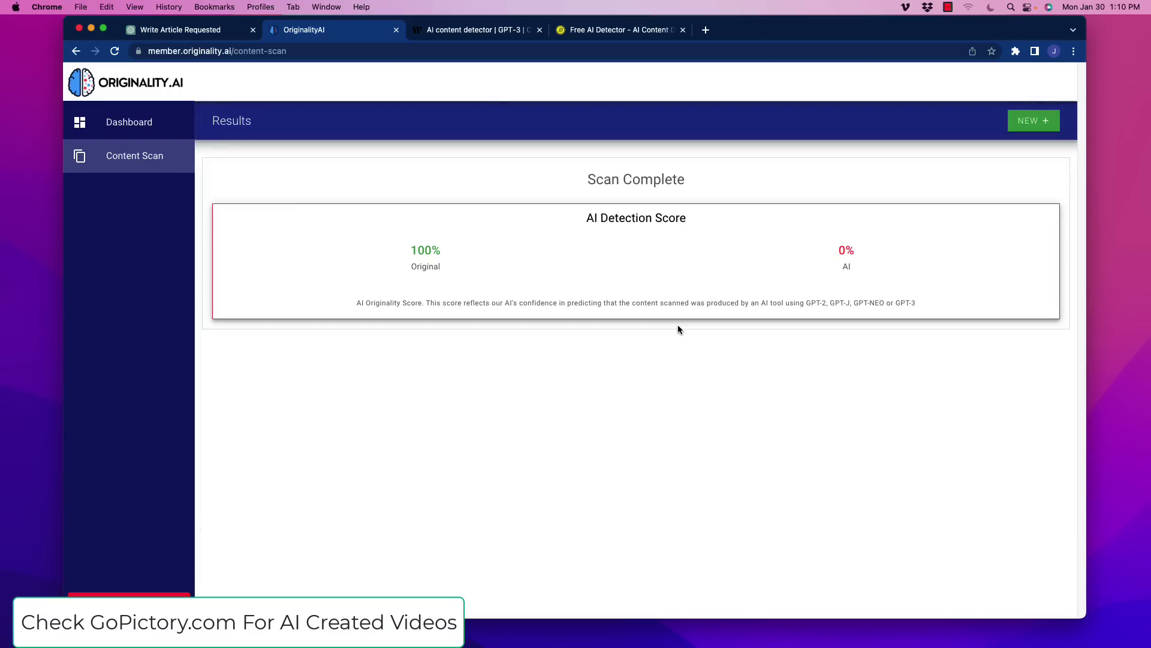
left_click_drag(583, 217, 758, 219)
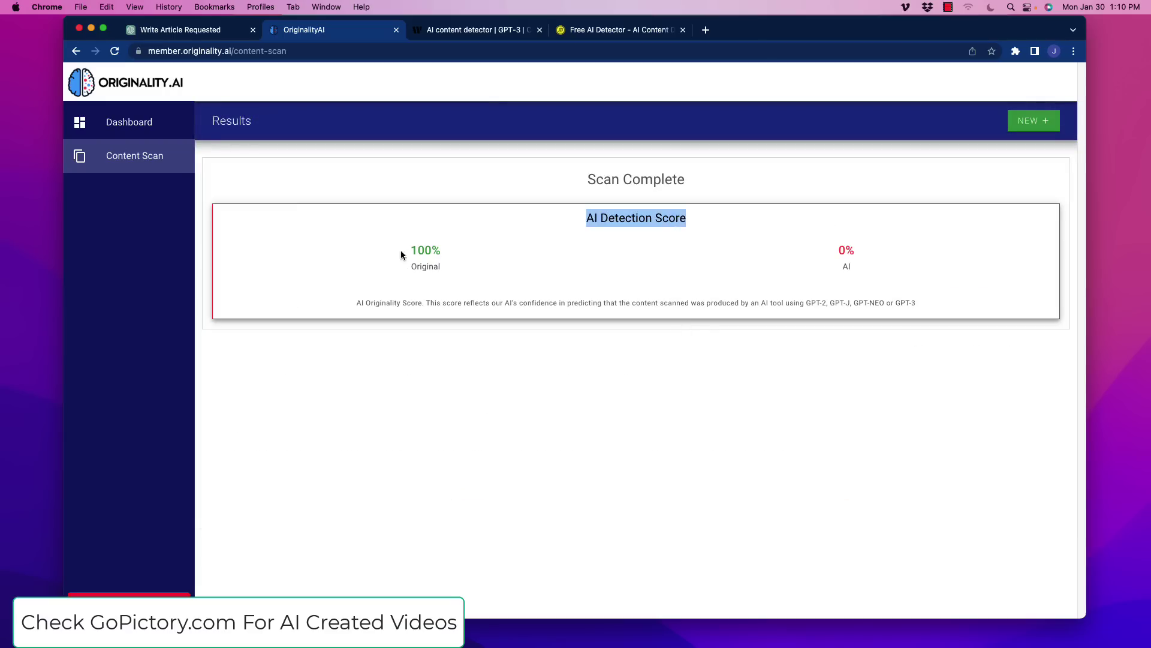
left_click_drag(401, 254, 469, 277)
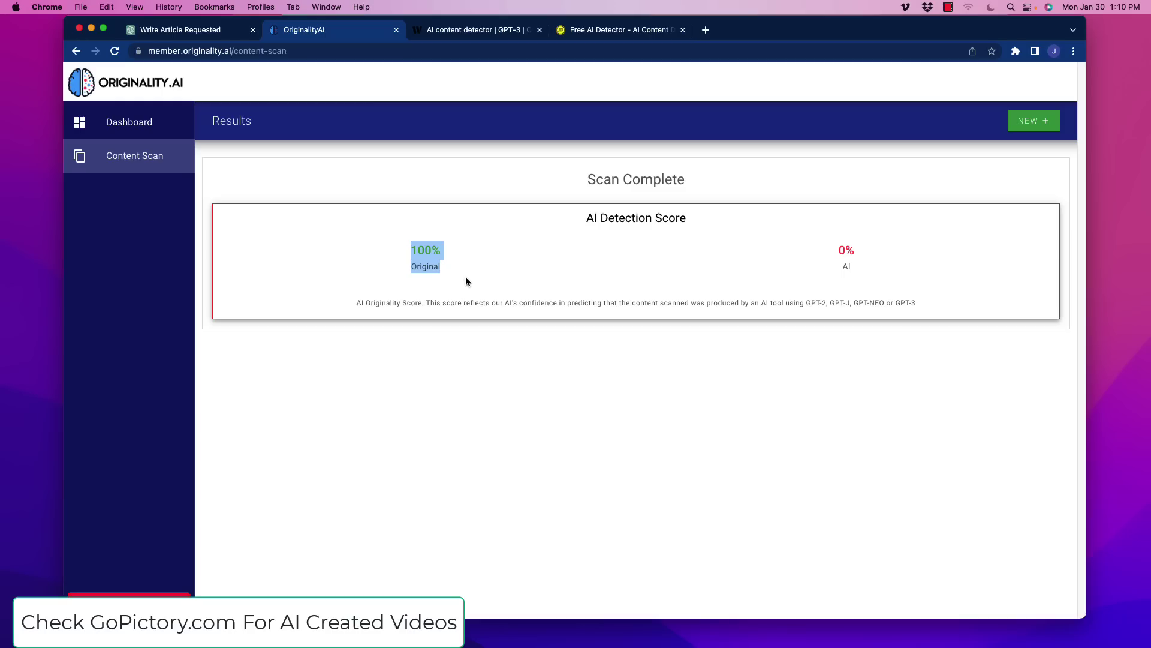
- Replace Writer's text with the rewritten article and analyse it
left_click(480, 31)
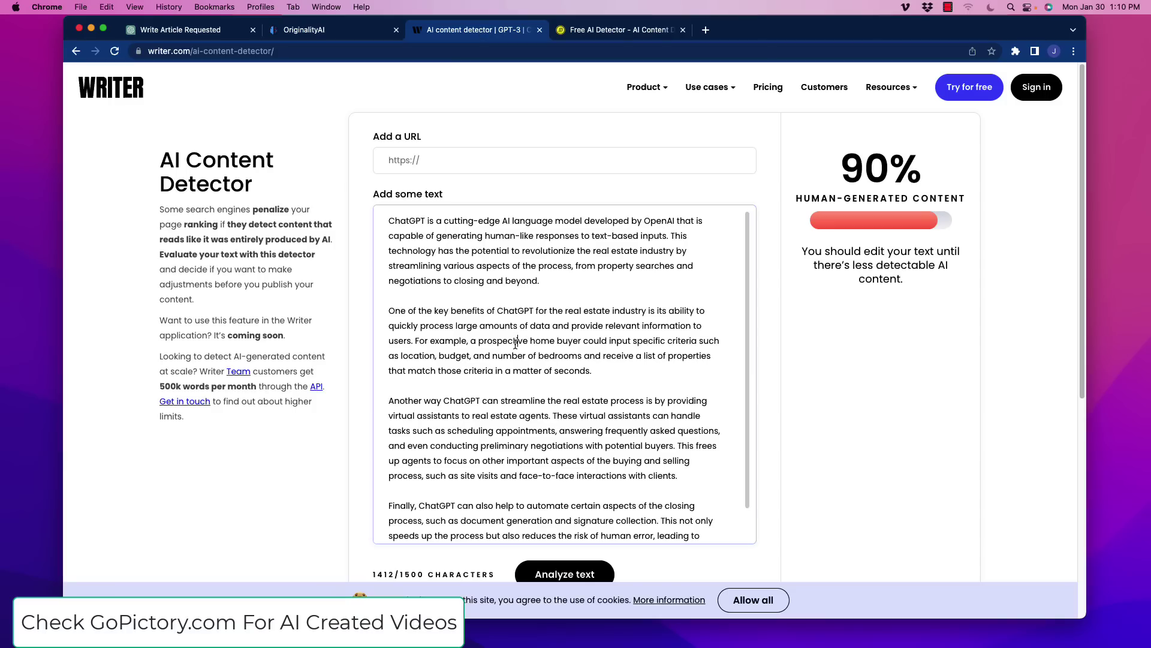
key("super+a")
key("BackSpace")
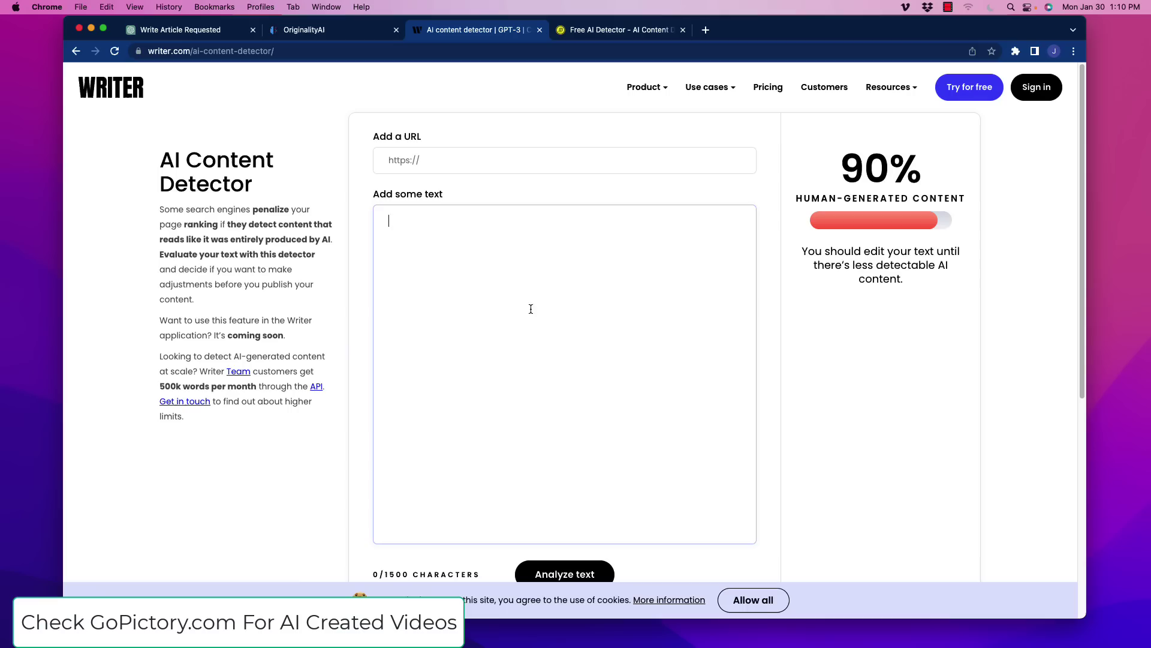
key("super+v")
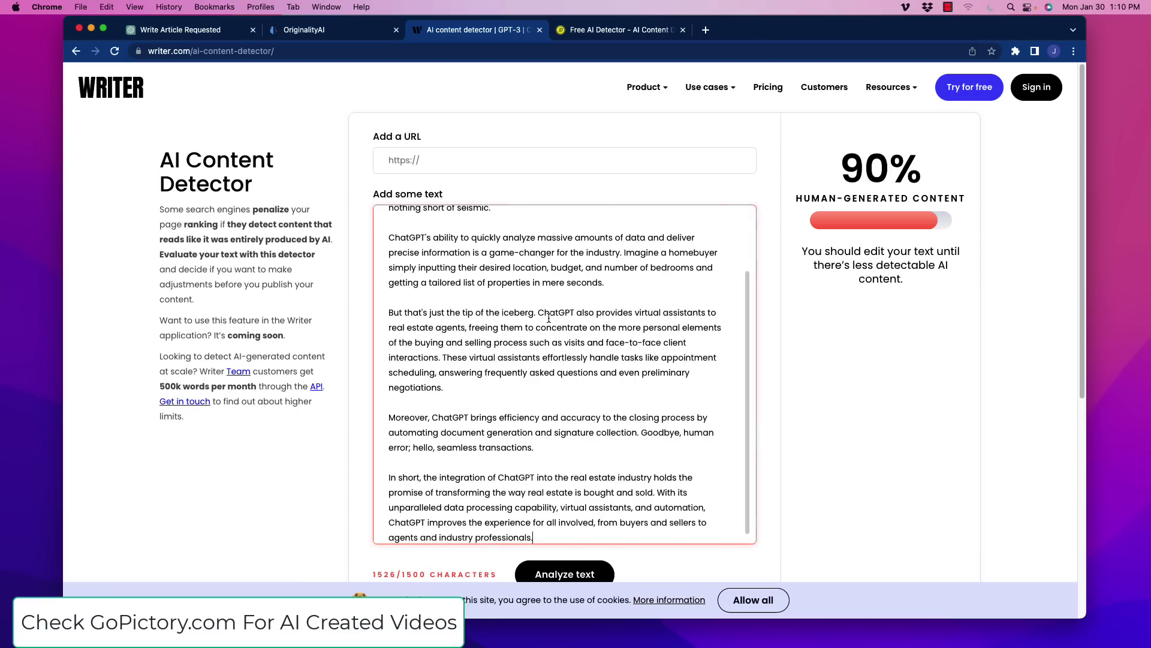
left_click(584, 573)
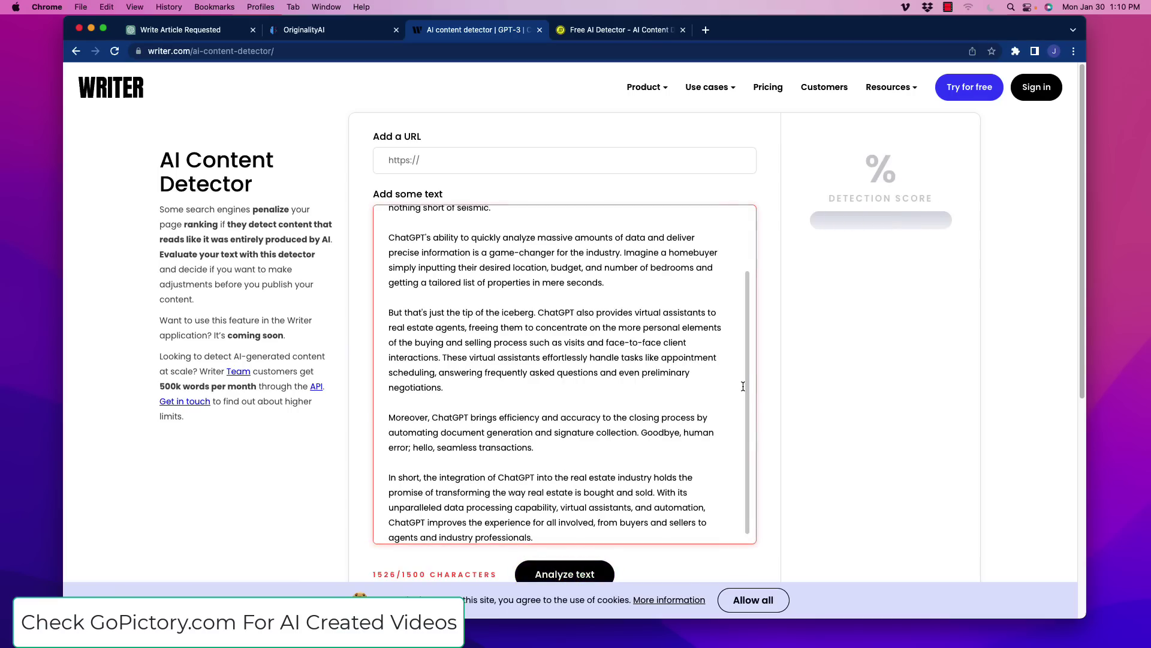
- Trim the closing sentences to 1329 characters and re-analyse, scoring 100% human-generated
scroll(603, 386, "down", 1)
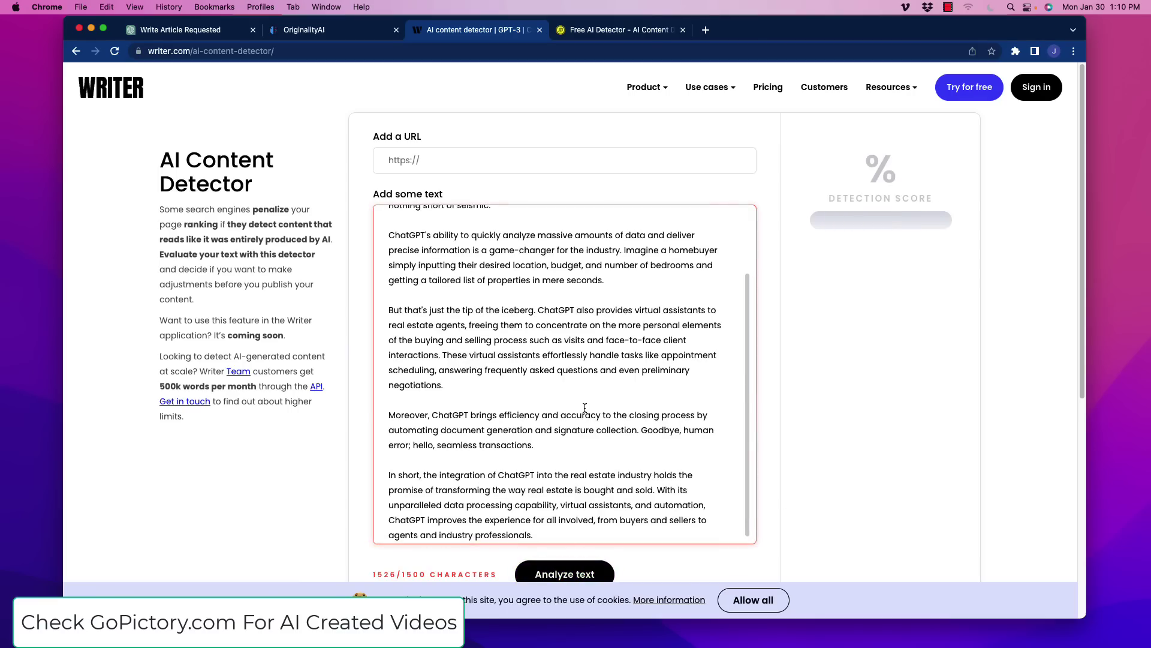
left_click_drag(543, 533, 658, 491)
key("BackSpace")
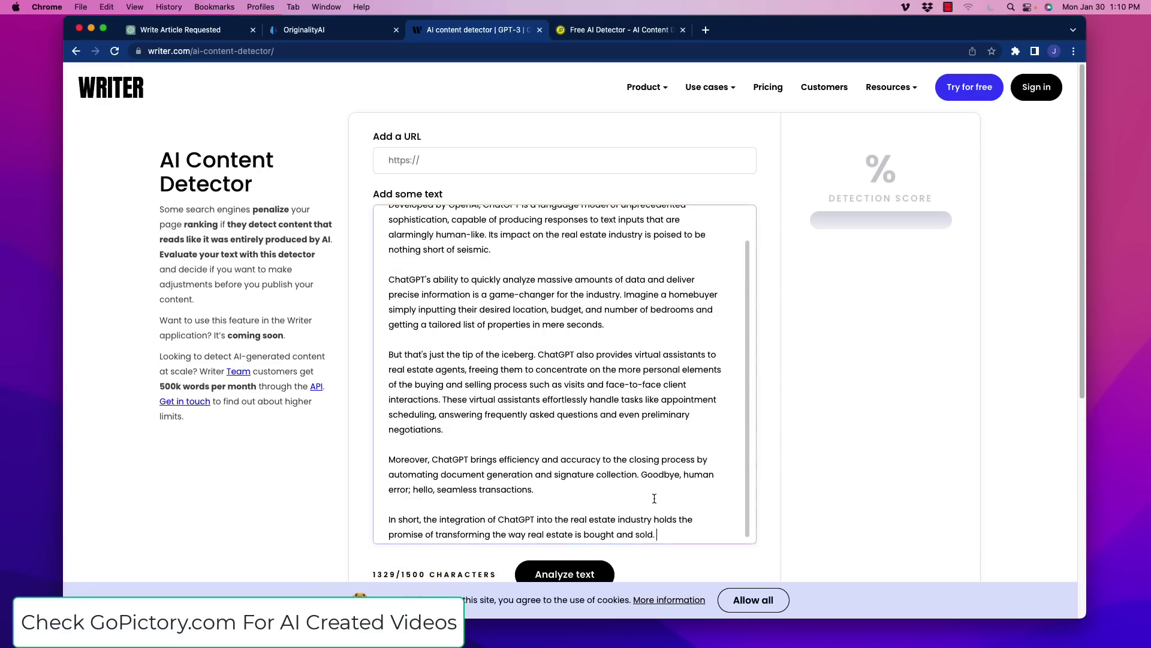
left_click(585, 573)
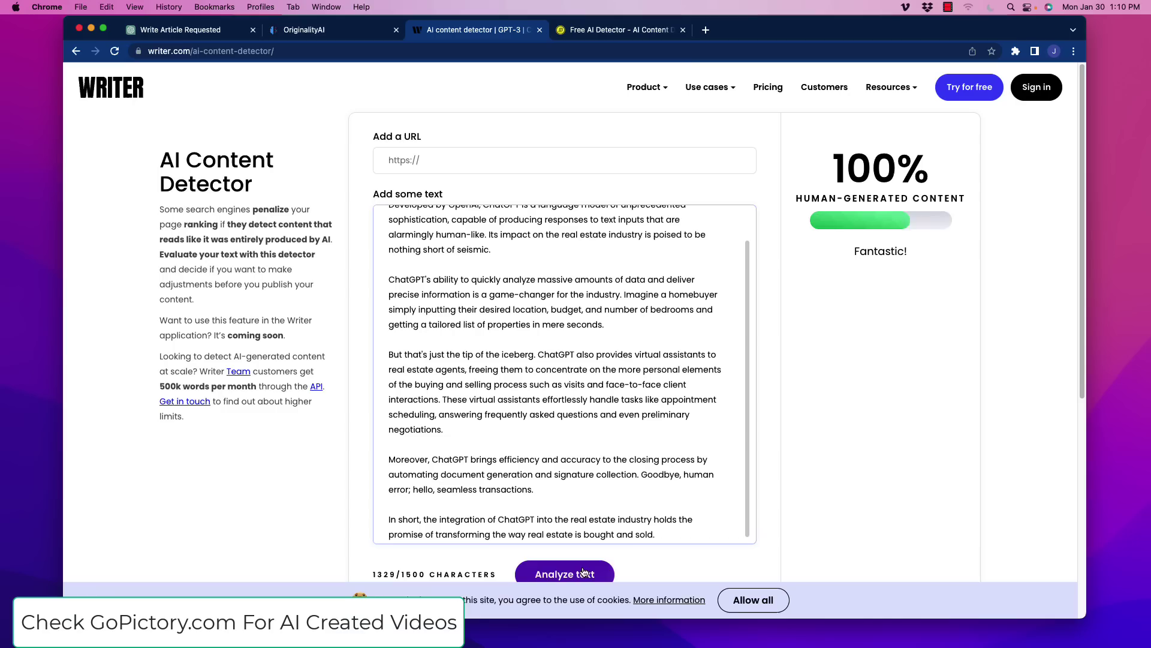
left_click_drag(848, 169, 958, 166)
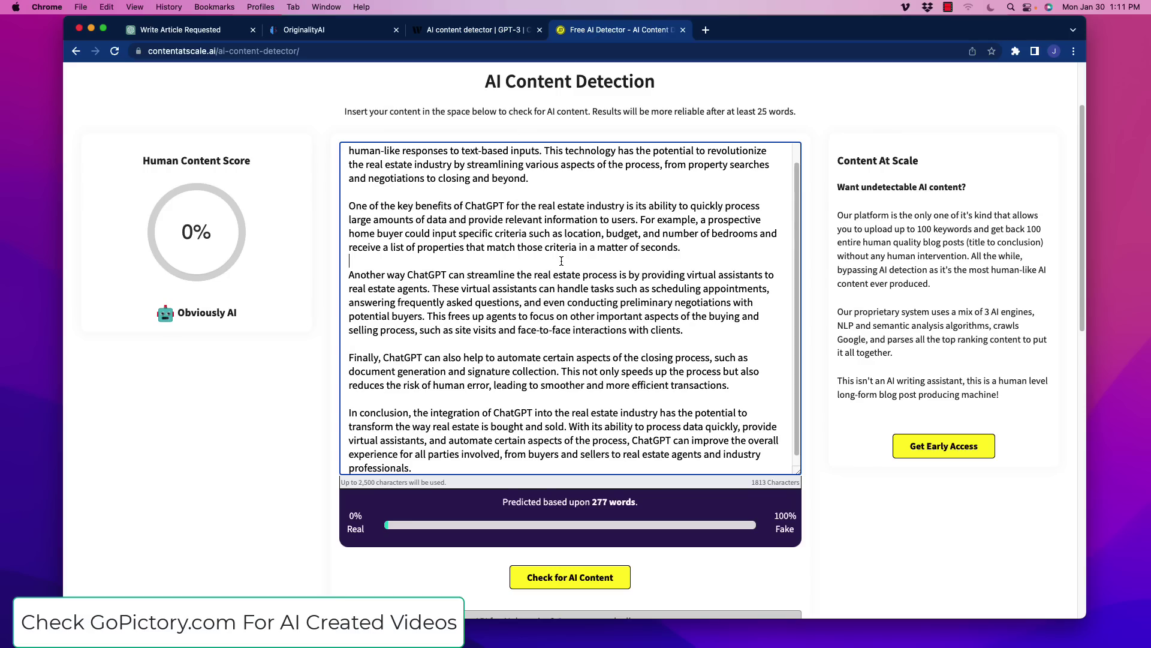
- Replace the old text with the rewritten article and check it, scoring 100% human, 'Looks great!'
key("super+a")
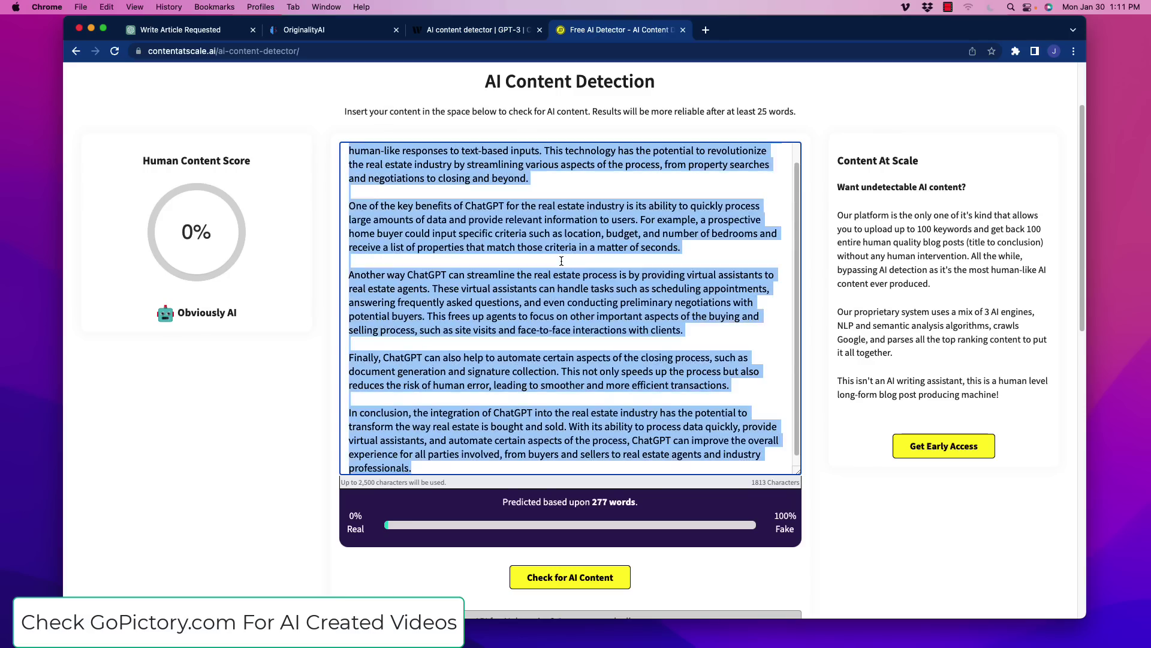
key("BackSpace")
type("Revolutionizing the Real Estate Industry with Cutting-Edge AI: Enter ChatGPT. Developed by OpenAI, ChatGPT is a language model of unprecedented sophistication, capable of producing responses to text inputs that are alarmingly human-like. Its impact on the real estate industry is poised to be nothing short of seismic.  ChatGPT's ability to quickly analyze massive amounts of data and deliver precise information is a game-changer for the industry. Imagine a homebuyer simply inputting their desired location, budget, and number of bedrooms and getting a tailored list of properties in mere seconds.  But that's just the tip of the iceberg. ChatGPT also provides virtual assistants to real estate agents, freeing them to concentrate on the more personal elements of the buying and selling process such as visits and face-to-face client interactions. These virtual assistants effortlessly handle tasks like appointment scheduling, answering frequently asked questions and even preliminary negotiations.  Moreover, ChatGPT brings efficiency and accuracy to the closing process by automating document generation and signature collection. Goodbye, human error; hello, seamless transactions.  In short, the integration of ChatGPT into the real estate industry holds the promise of transforming the way real estate is bought and sold. With its unparalleled data processing capability, virtual assistants, and automation, ChatGPT improves the experience for all involved, from buyers and sellers to agents and industry professionals.")
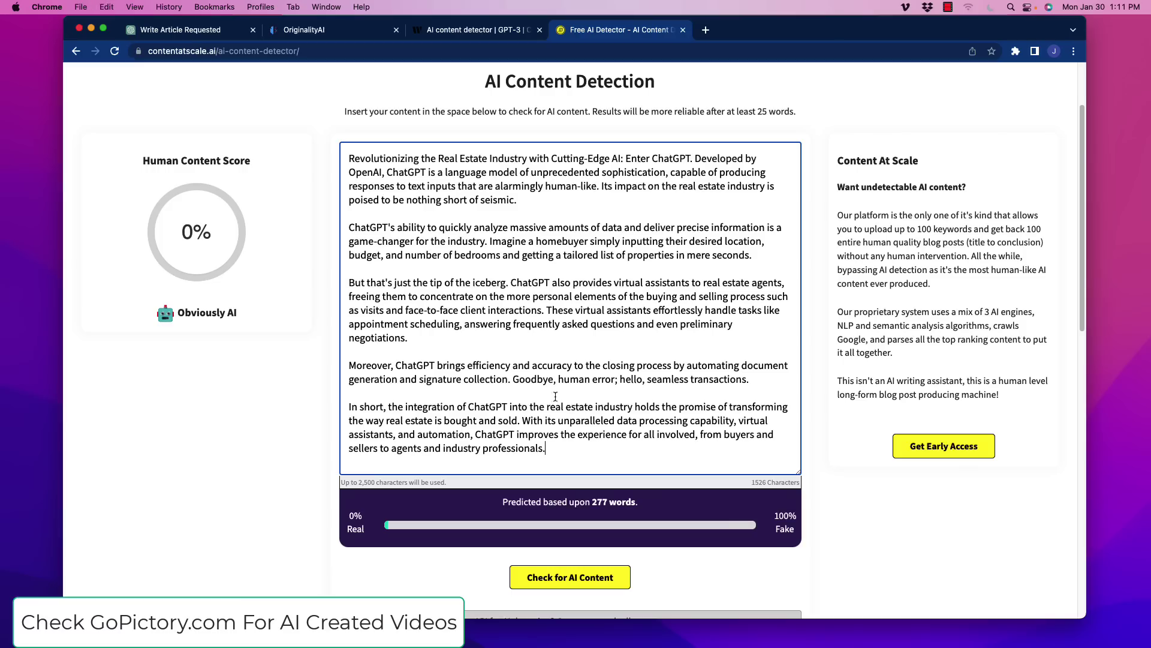
left_click(596, 576)
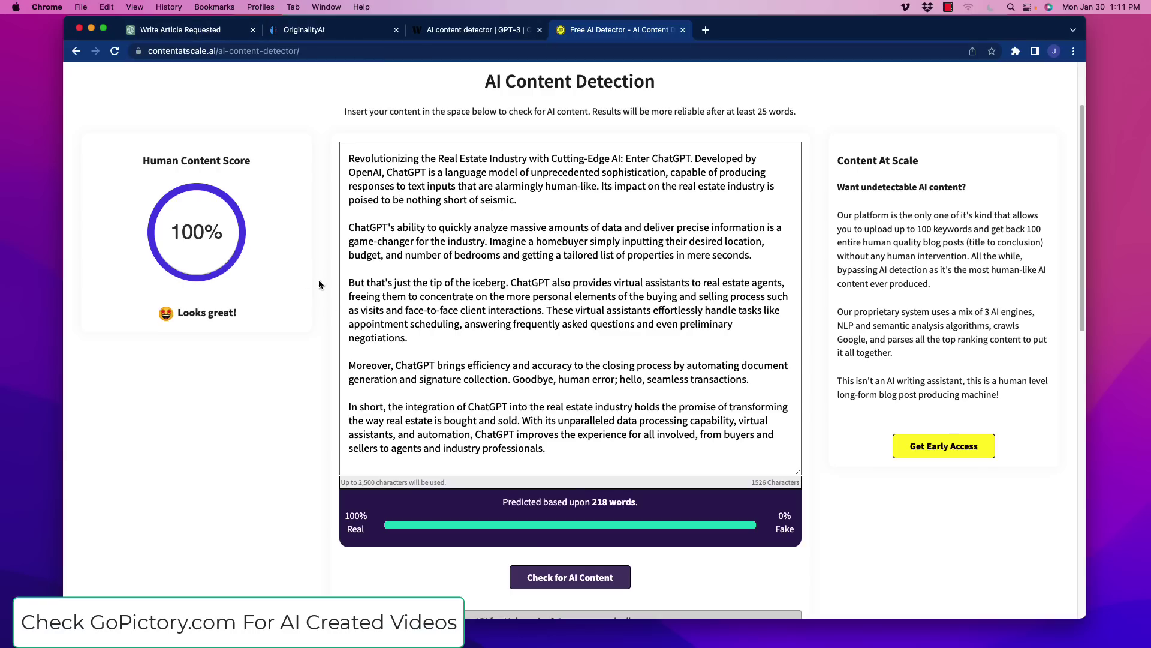
- Point out Originality.ai's 100% Original score for the rewritten article
left_click(444, 30)
left_click(352, 30)
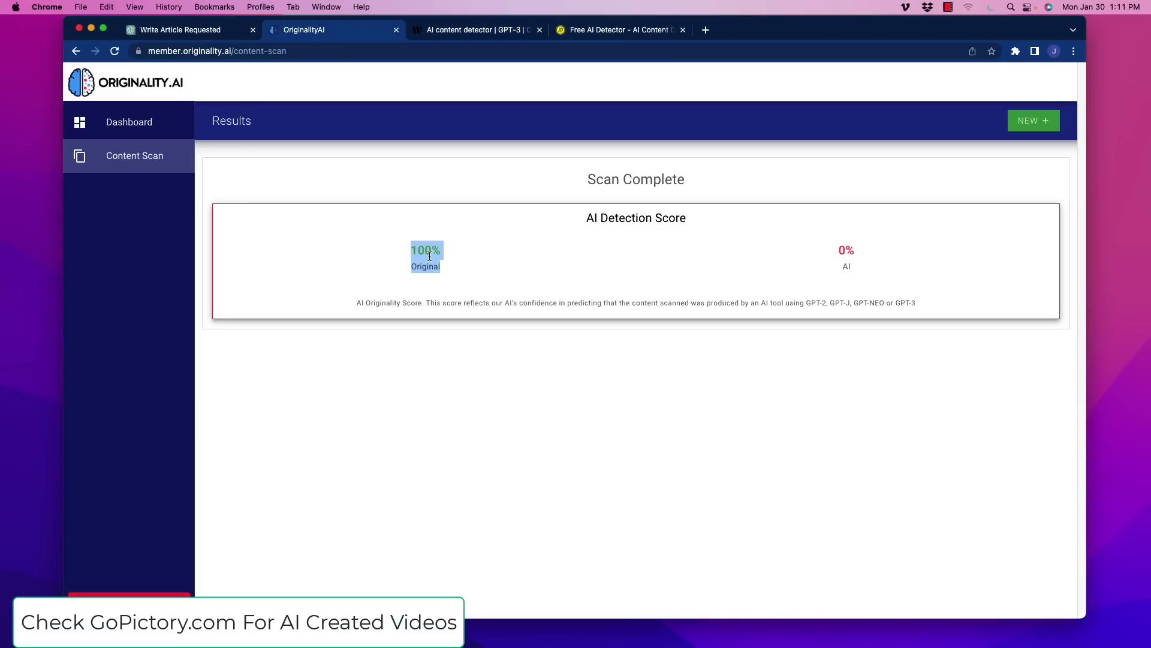
left_click_drag(430, 256, 457, 241)
- Scroll through the rewritten article in ChatGPT, then return to the Originality.ai result
left_click(222, 31)
left_click(524, 318)
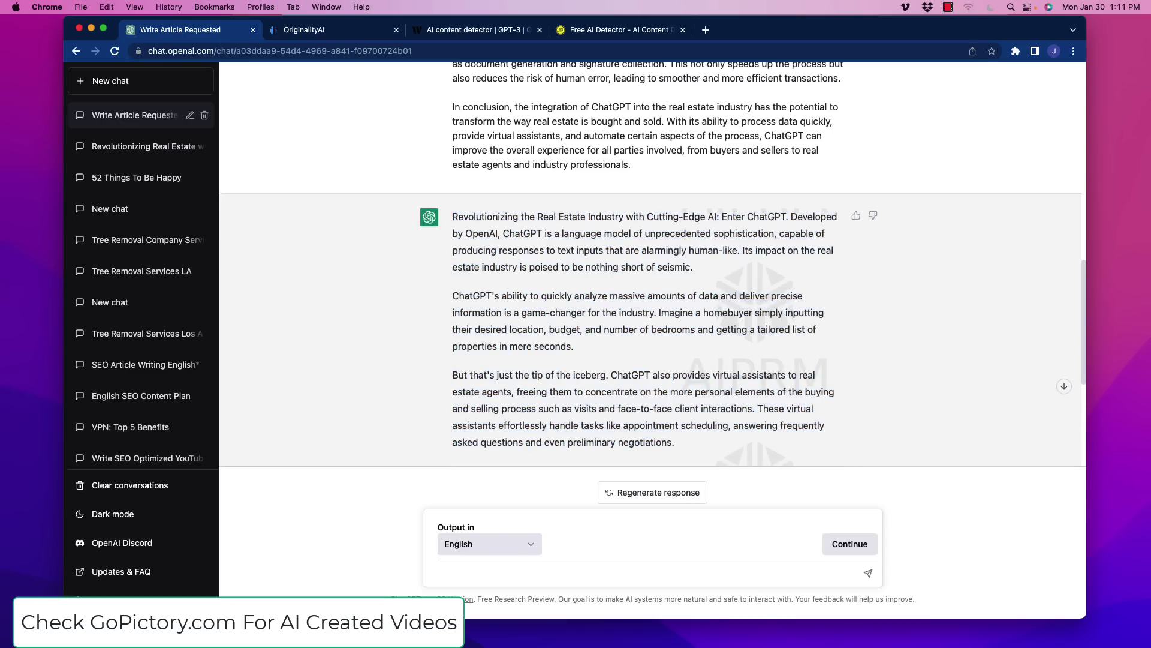
scroll(502, 319, "down", 5)
scroll(407, 305, "up", 4)
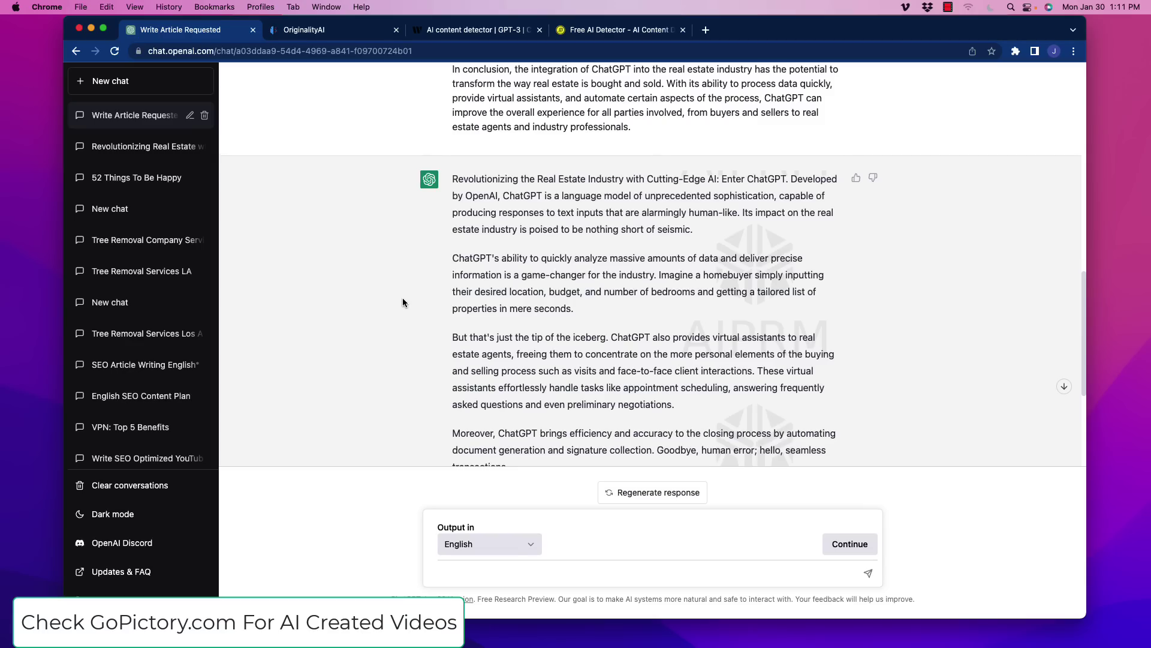
scroll(543, 217, "down", 2)
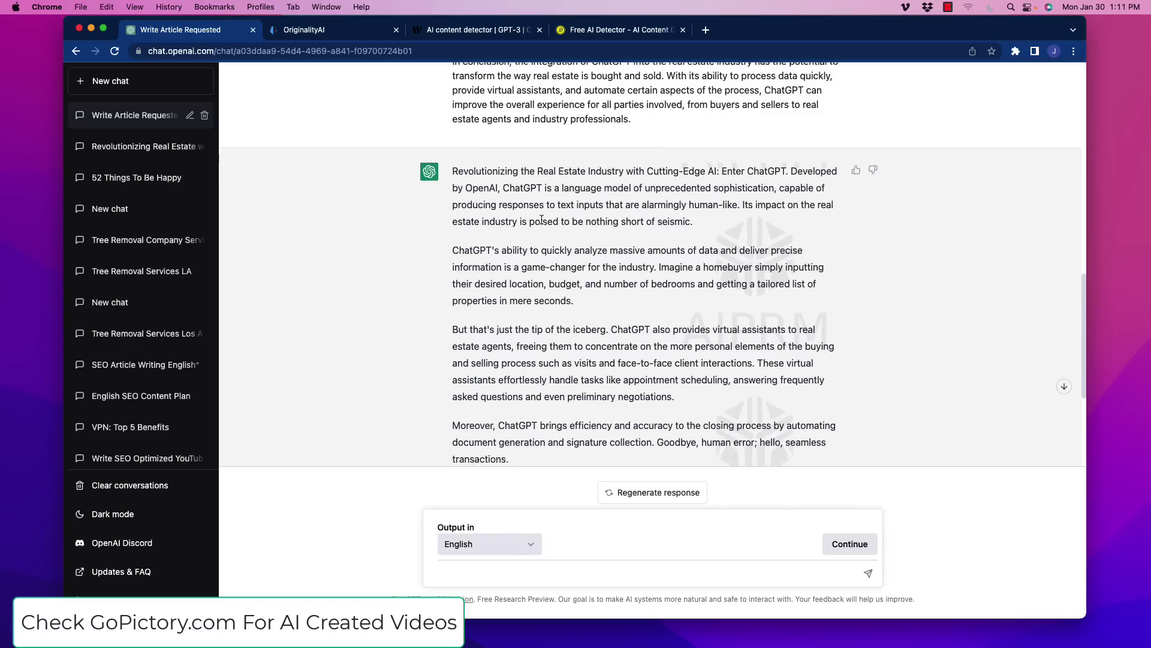
scroll(647, 326, "up", 7)
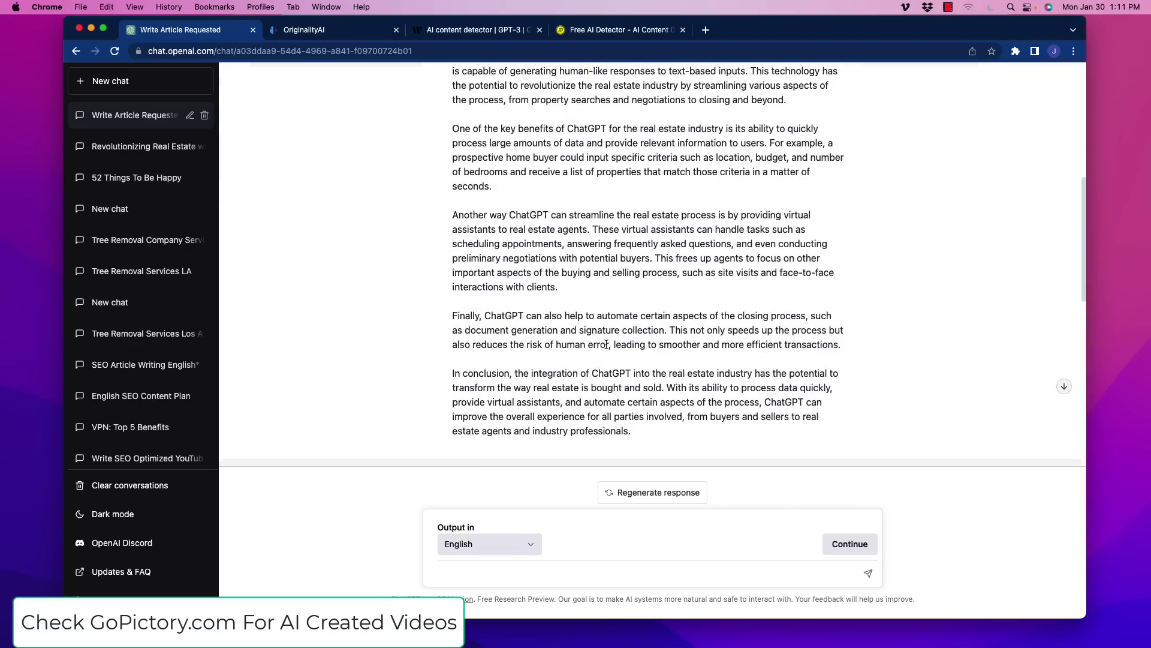
scroll(627, 354, "down", 10)
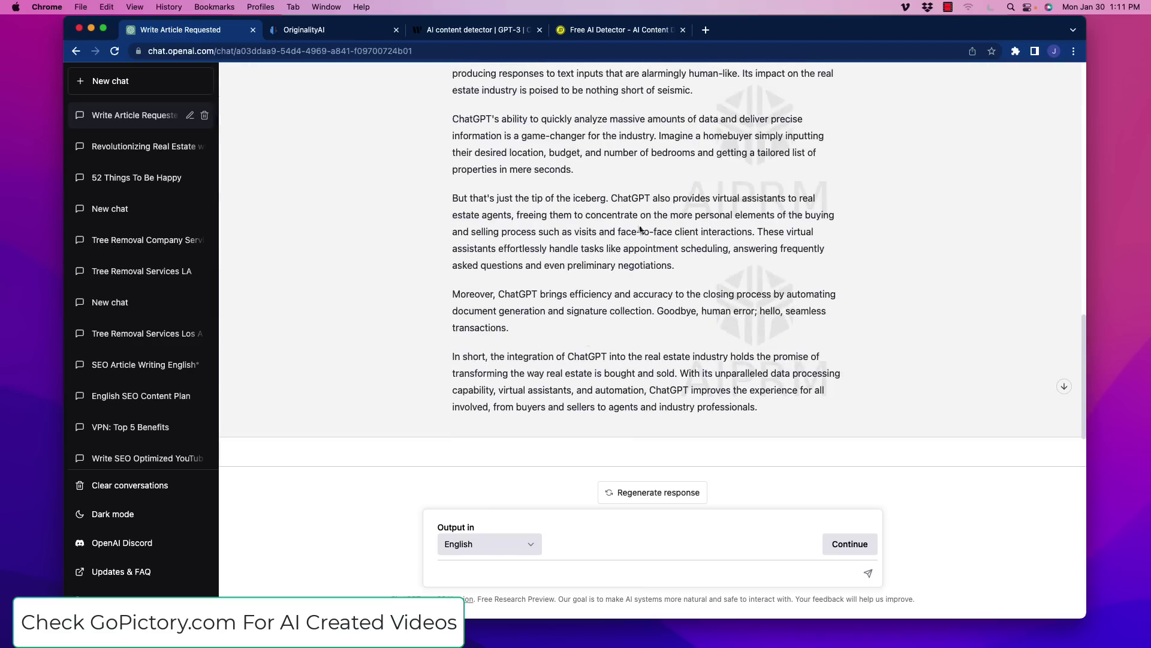
scroll(636, 230, "up", 3)
left_click_drag(452, 157, 785, 348)
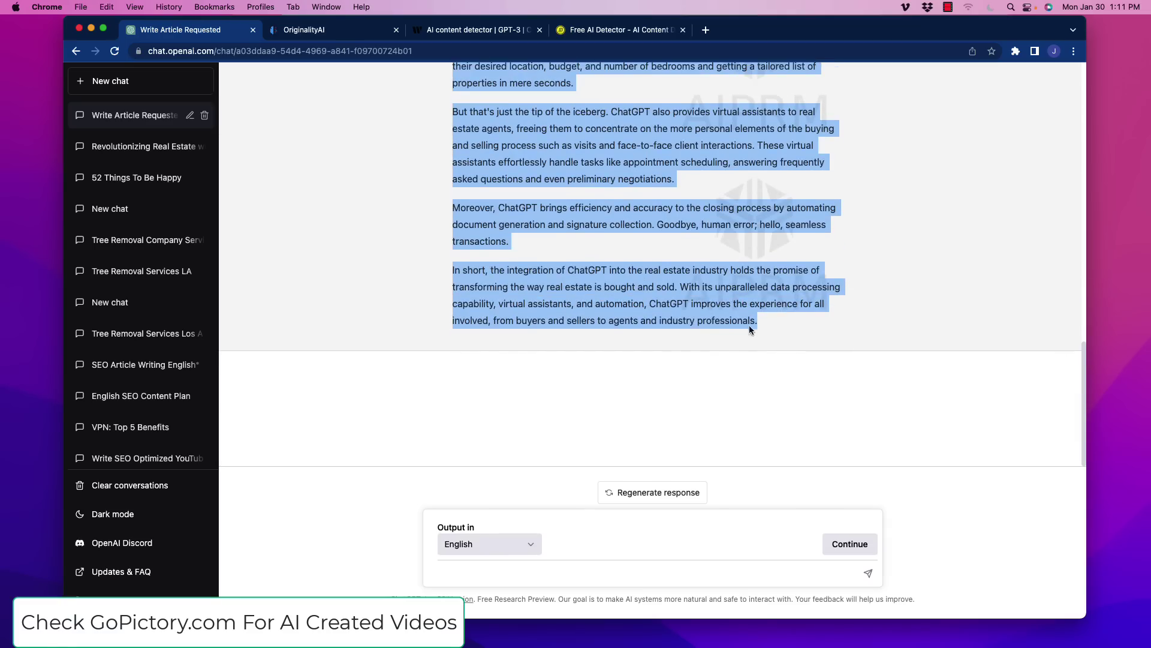
left_click(591, 272)
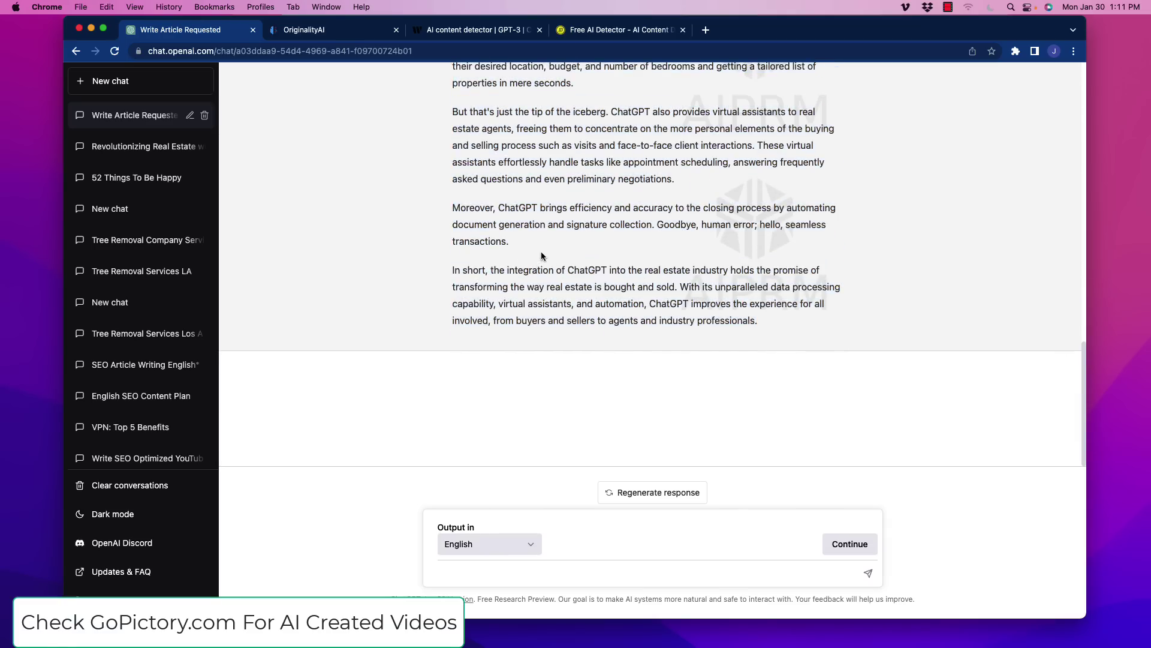
scroll(525, 264, "up", 5)
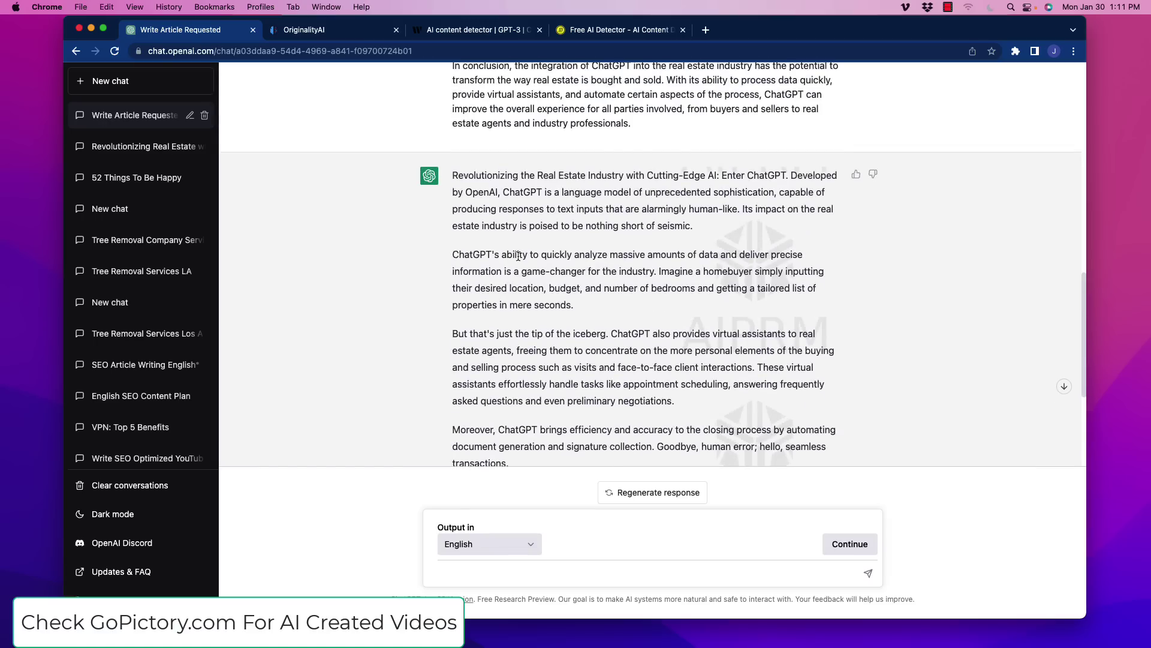
left_click(377, 31)
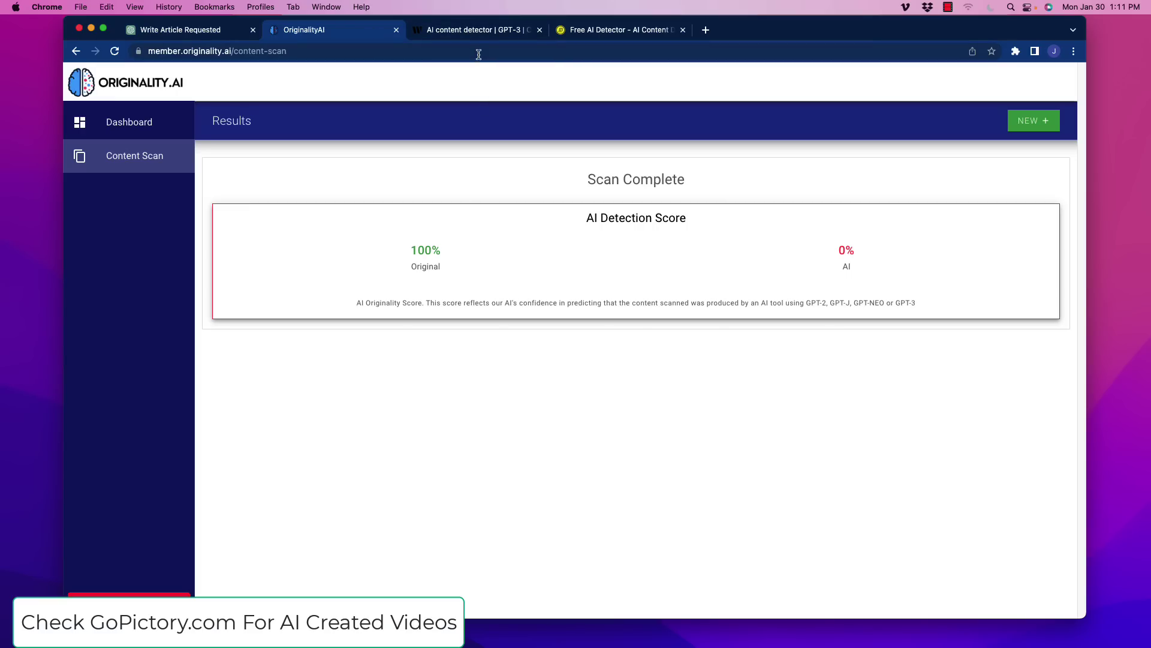
- Glance at the Writer and Originality.ai results, then scroll up through the ChatGPT conversation
left_click(480, 30)
mouse_move(645, 88)
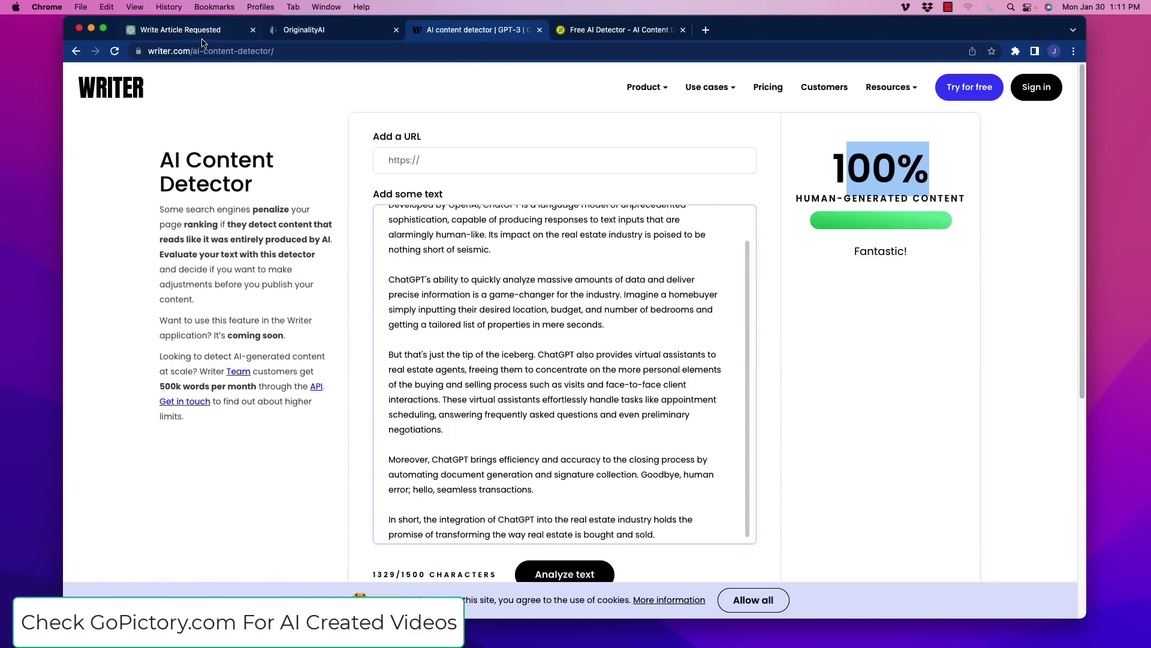
left_click(314, 33)
left_click(190, 30)
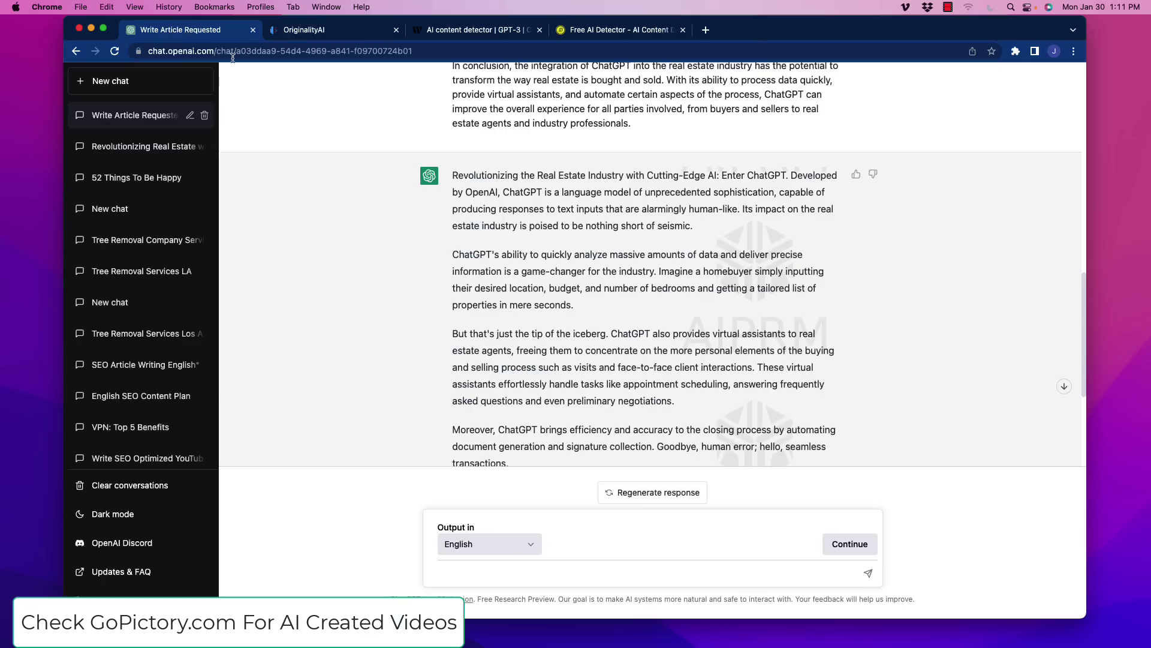
scroll(449, 423, "up", 10)
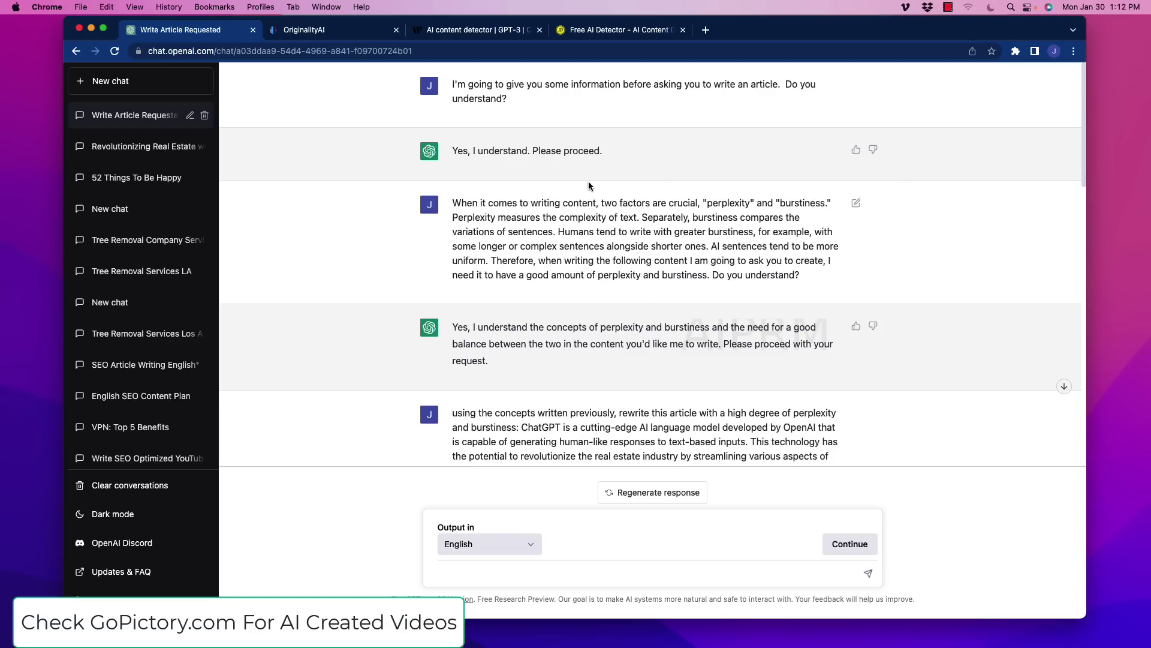
- Recheck the Originality.ai and Writer verdicts, ending on Content at Scale's 100% human score
left_click(364, 33)
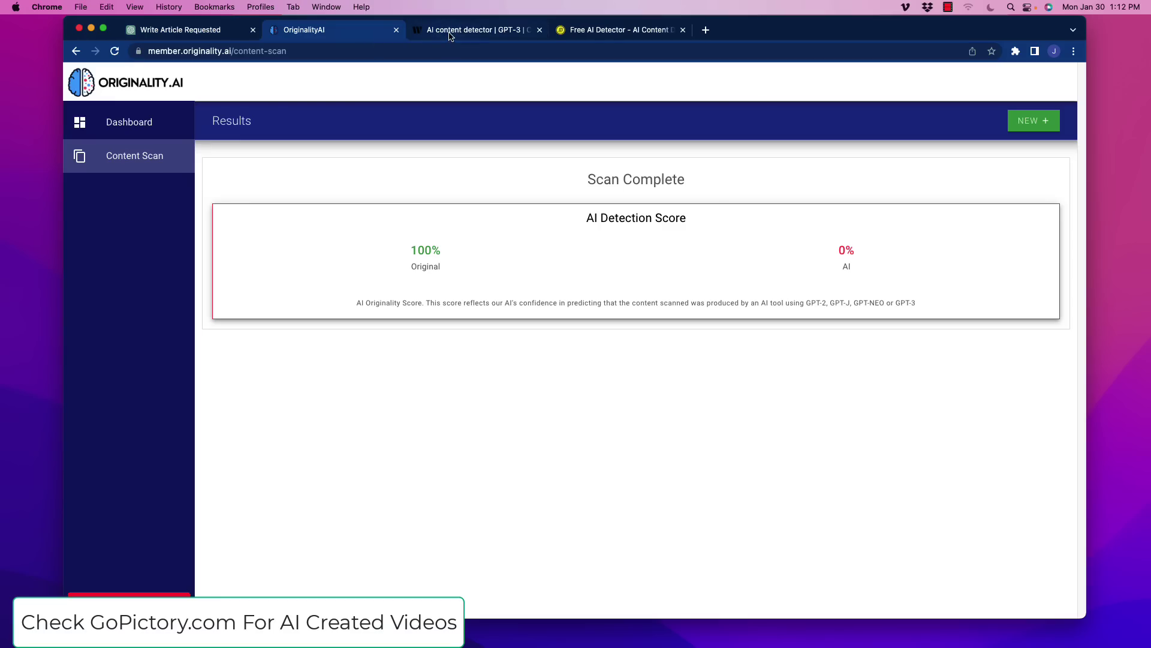
left_click(451, 36)
left_click(630, 36)
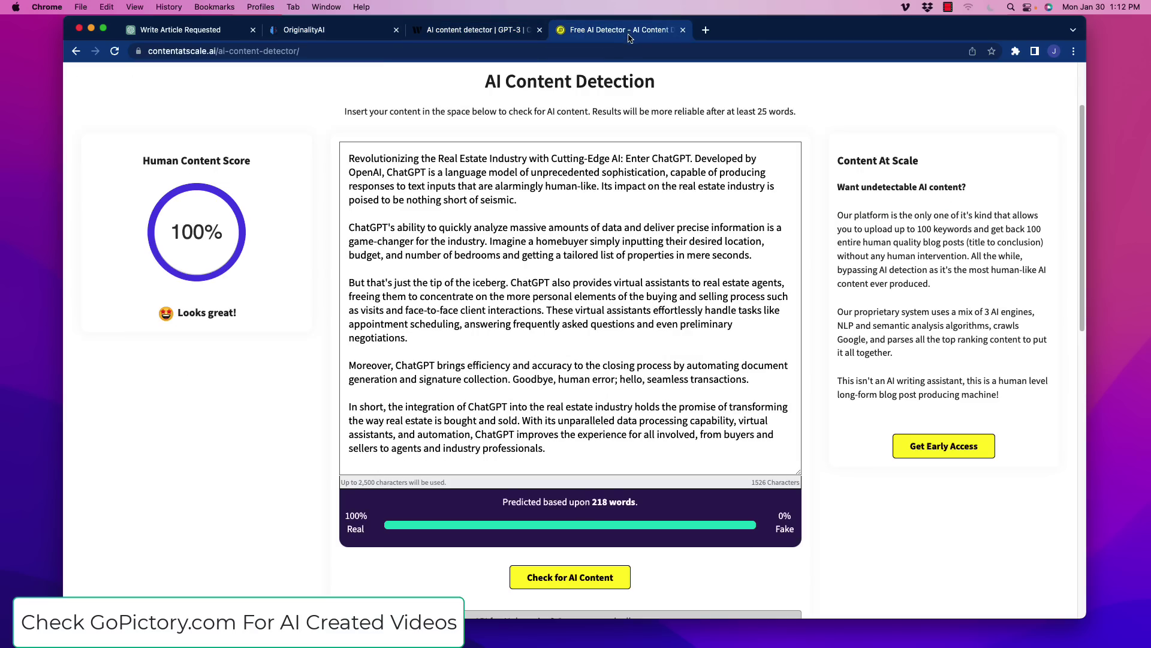
scroll(253, 448, "down", 15)
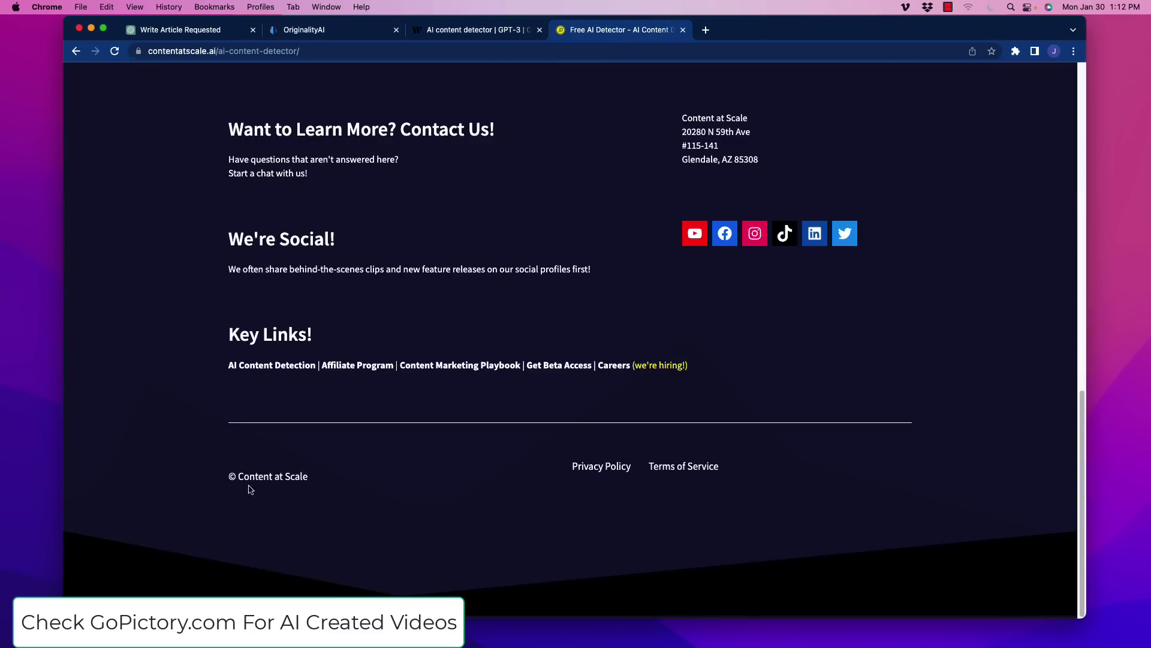
scroll(249, 491, "up", 20)
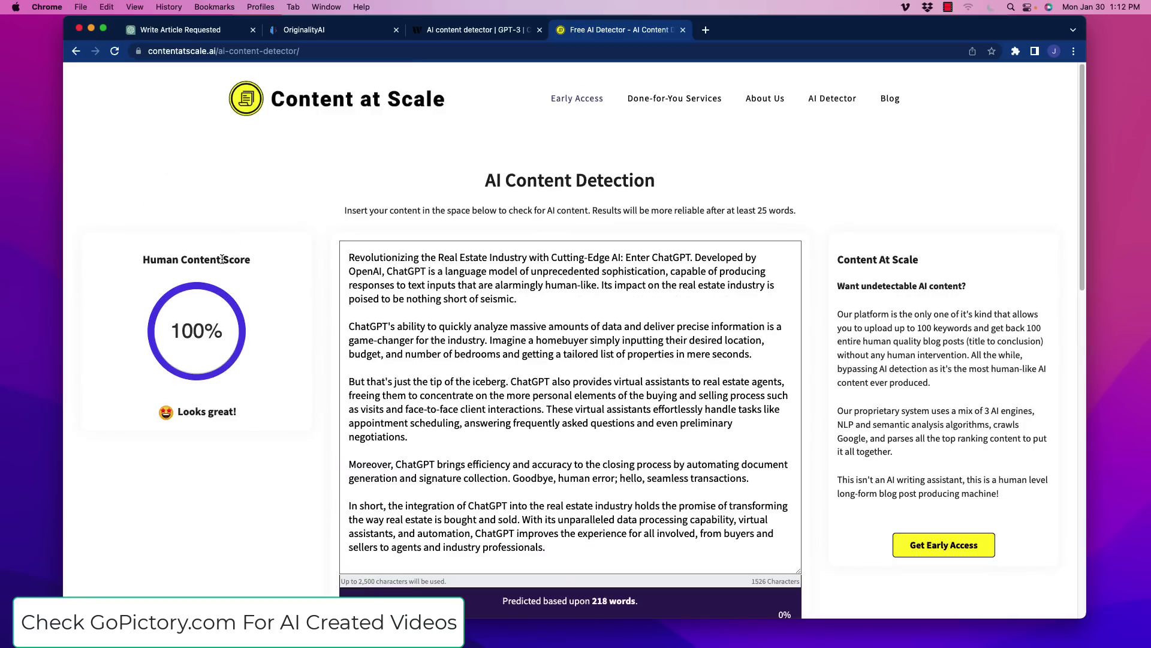